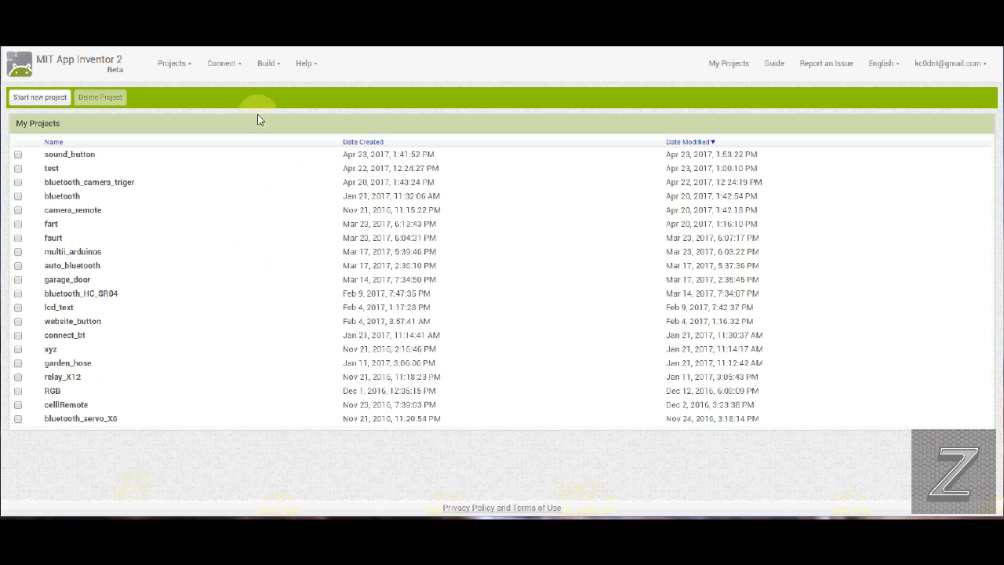
# - Create a new project named z_hut
pyautogui.click(168, 63)
pyautogui.click(188, 109)
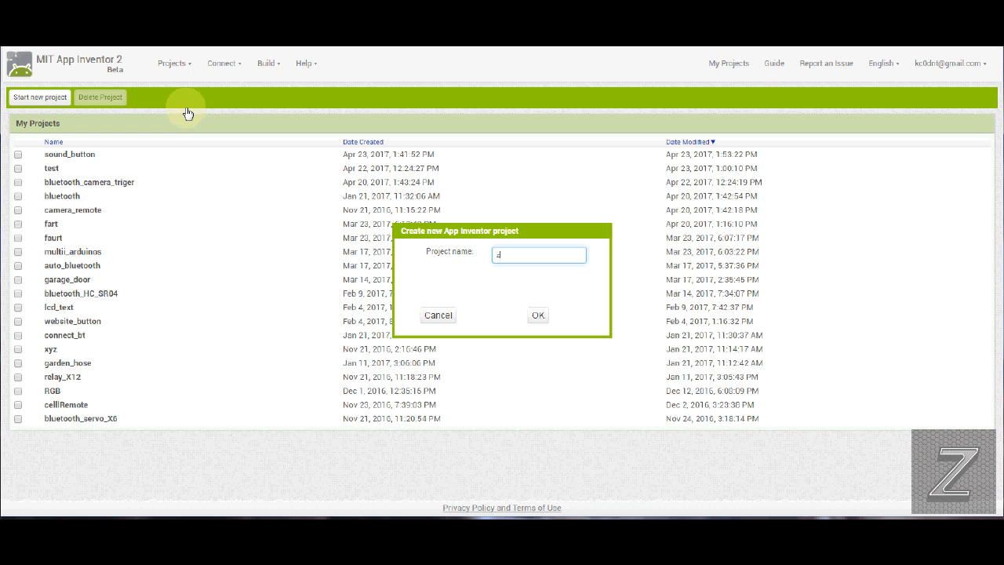
pyautogui.write('z_hut')
pyautogui.press('Return')
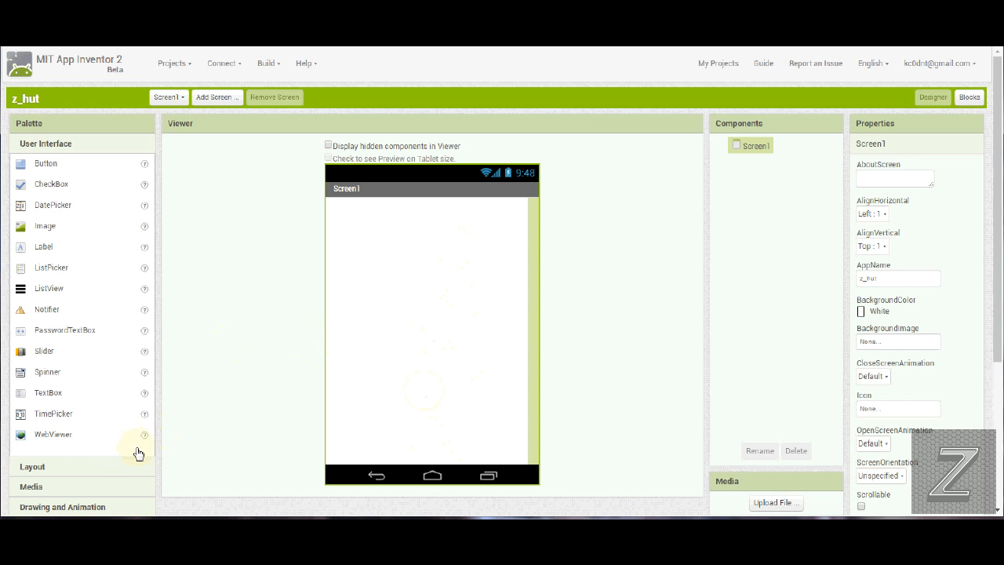
# - Add a HorizontalArrangement to the empty screen and set its width to Fill parent
pyautogui.click(35, 469)
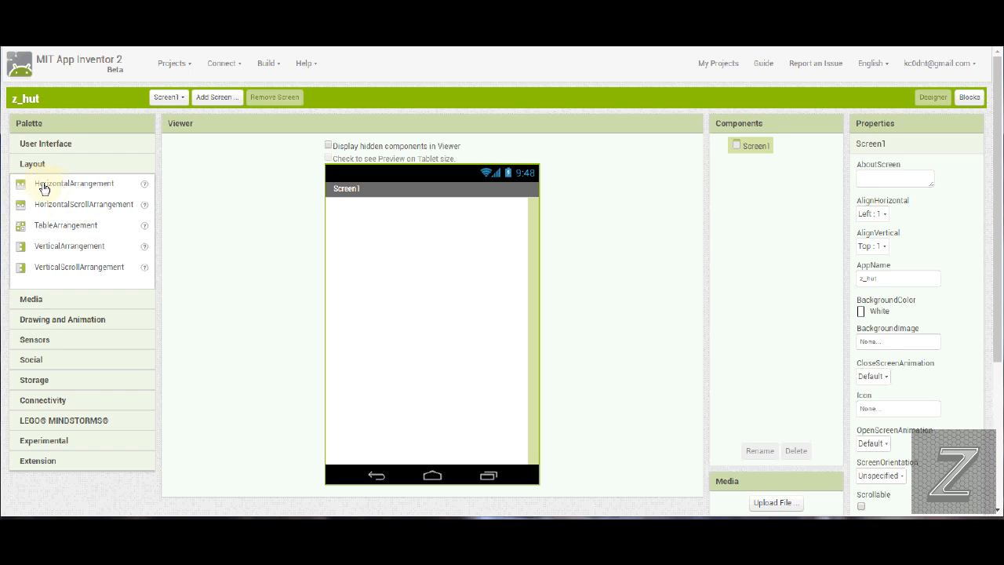
pyautogui.moveTo(44, 189); pyautogui.dragTo(396, 259)
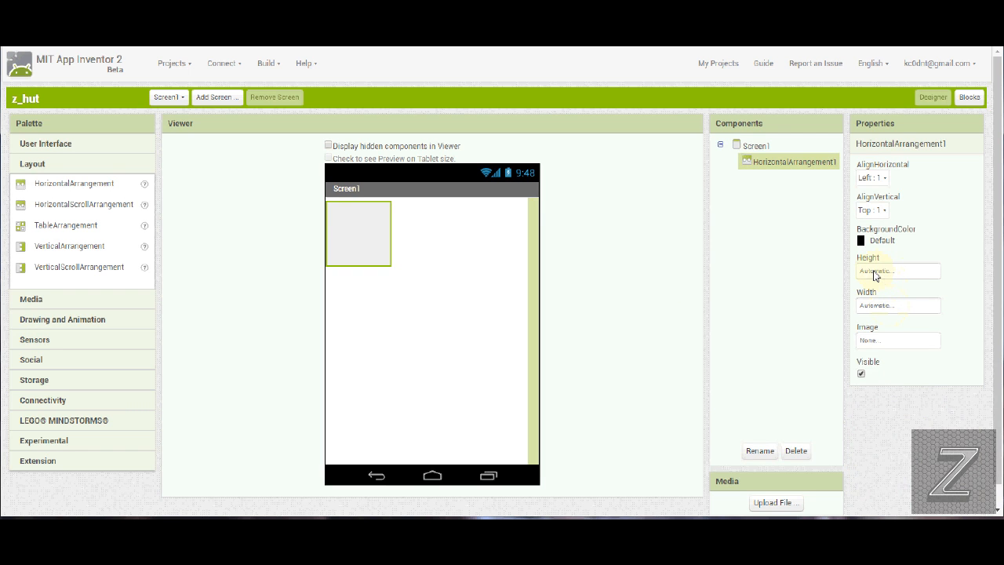
pyautogui.click(877, 307)
pyautogui.click(861, 319)
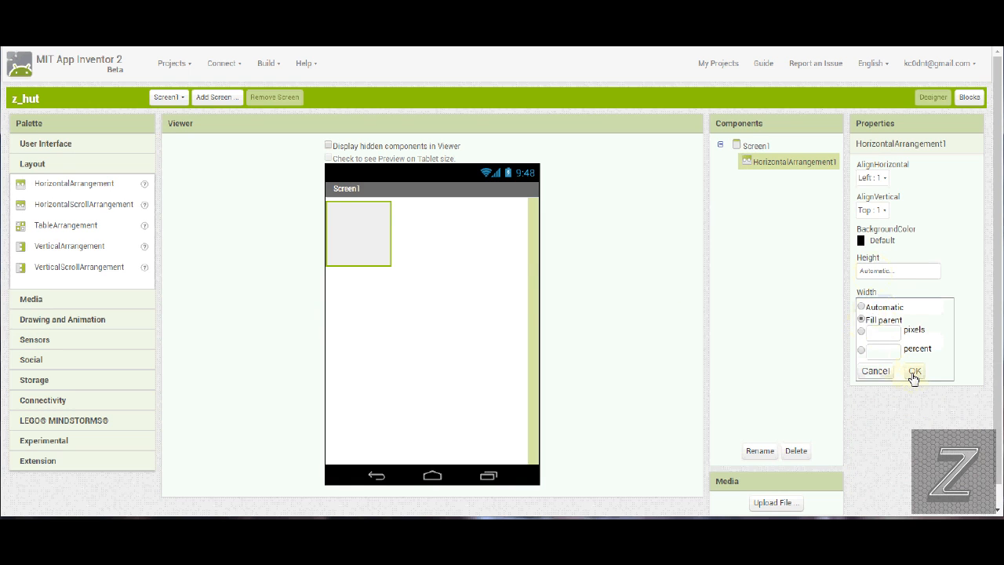
pyautogui.click(914, 373)
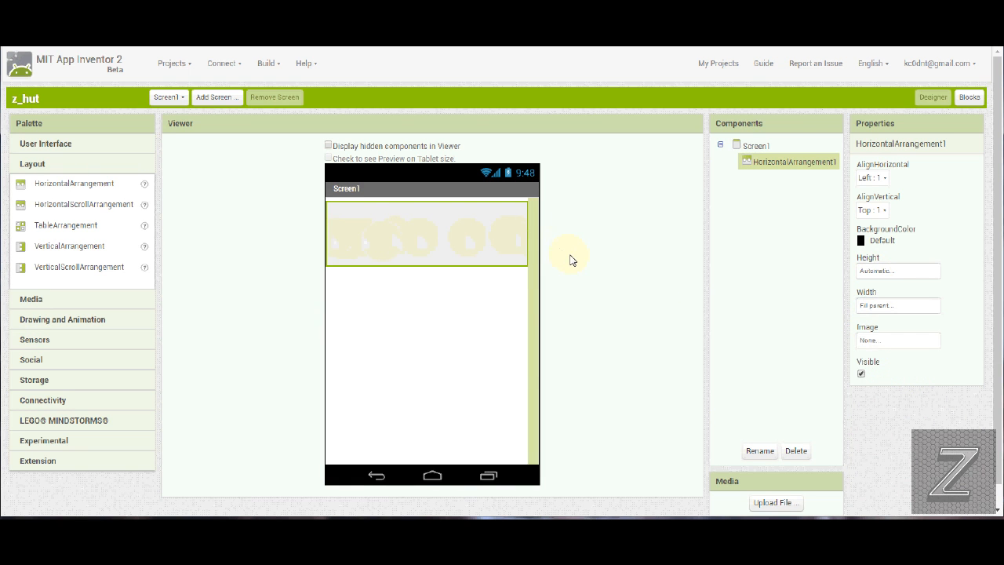
# - Centre the arrangement's contents horizontally and vertically, and set its background color to None
pyautogui.click(872, 179)
pyautogui.click(880, 217)
pyautogui.click(873, 210)
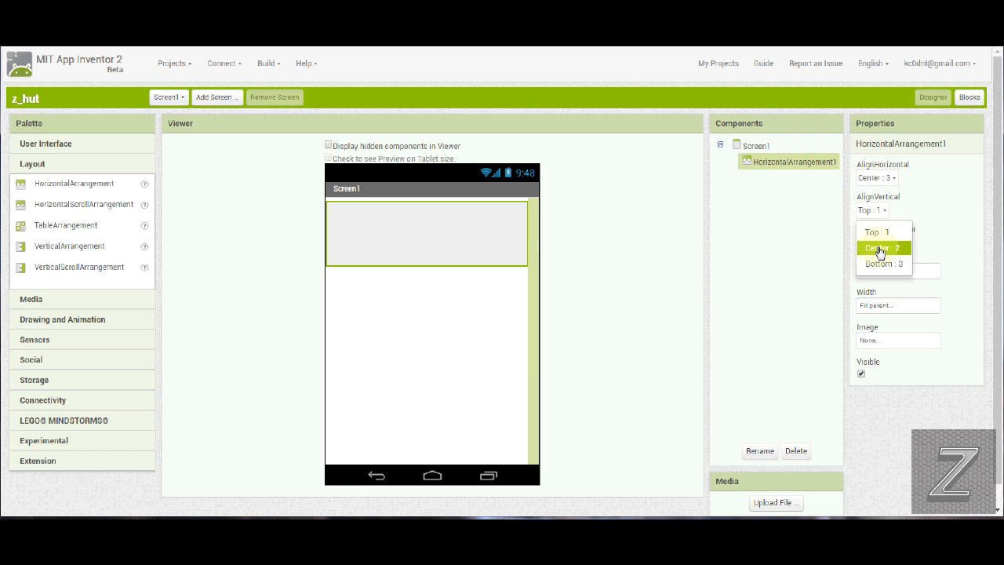
pyautogui.click(877, 248)
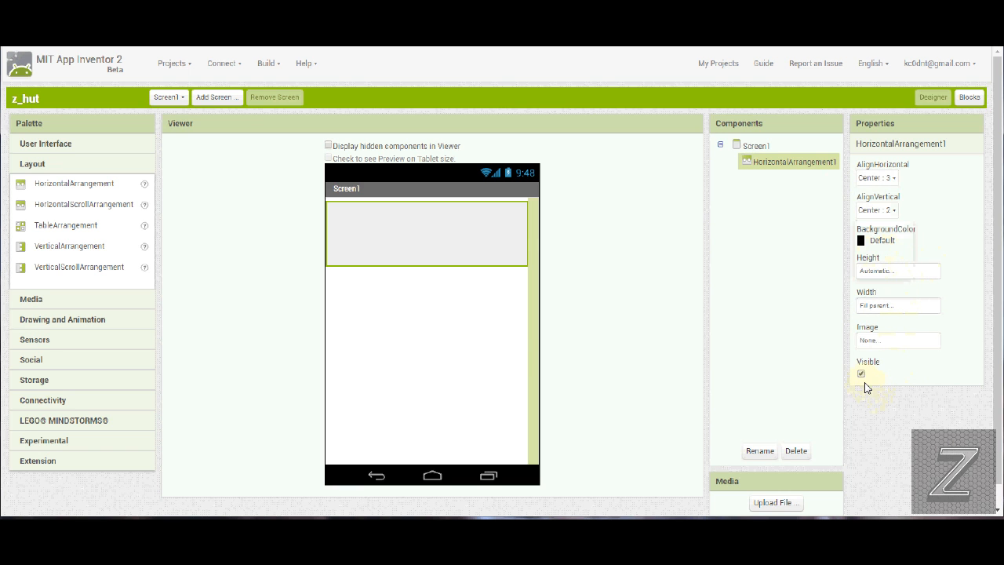
pyautogui.click(862, 240)
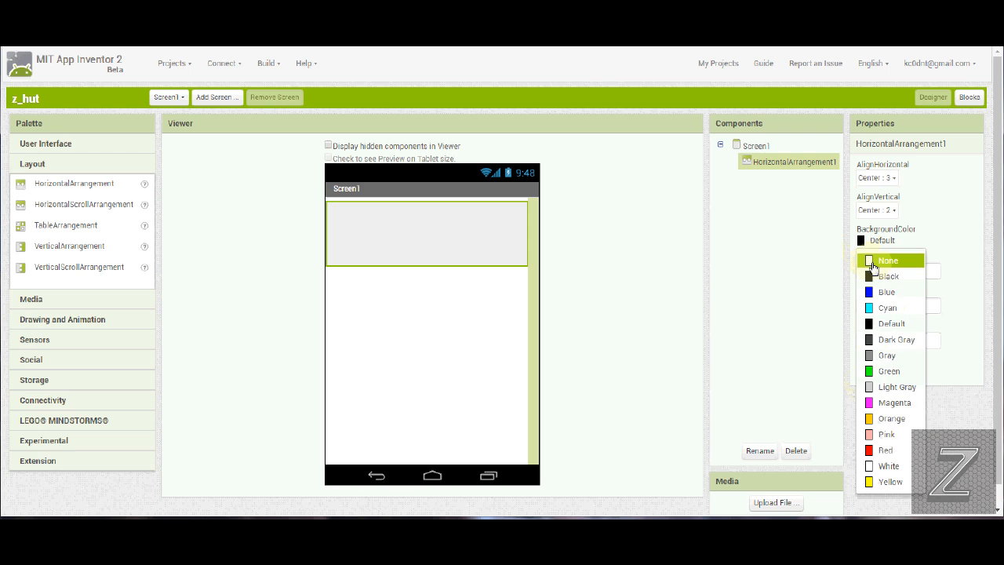
pyautogui.click(872, 267)
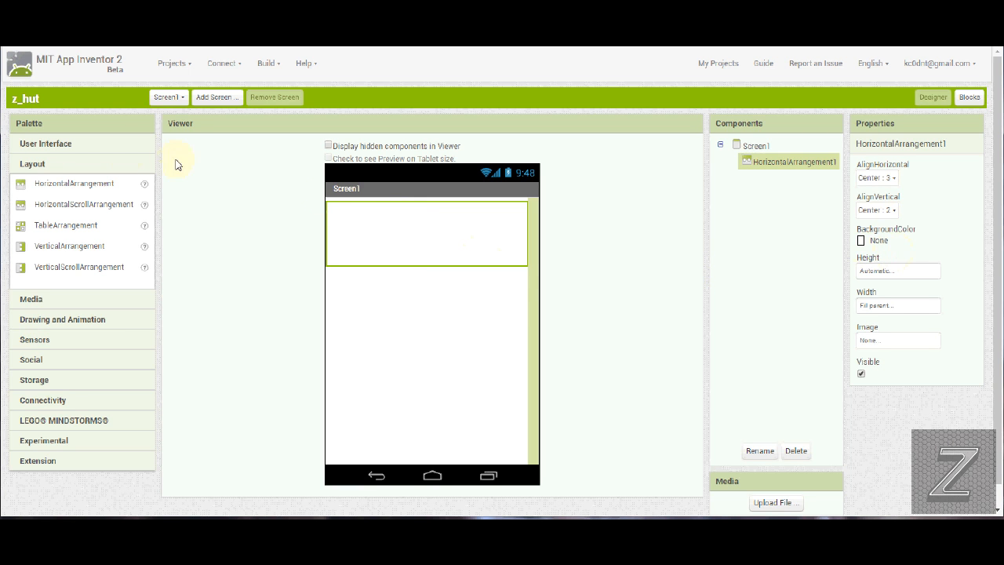
# - Place a button, a label and a second button side by side in the horizontal arrangement
pyautogui.click(87, 147)
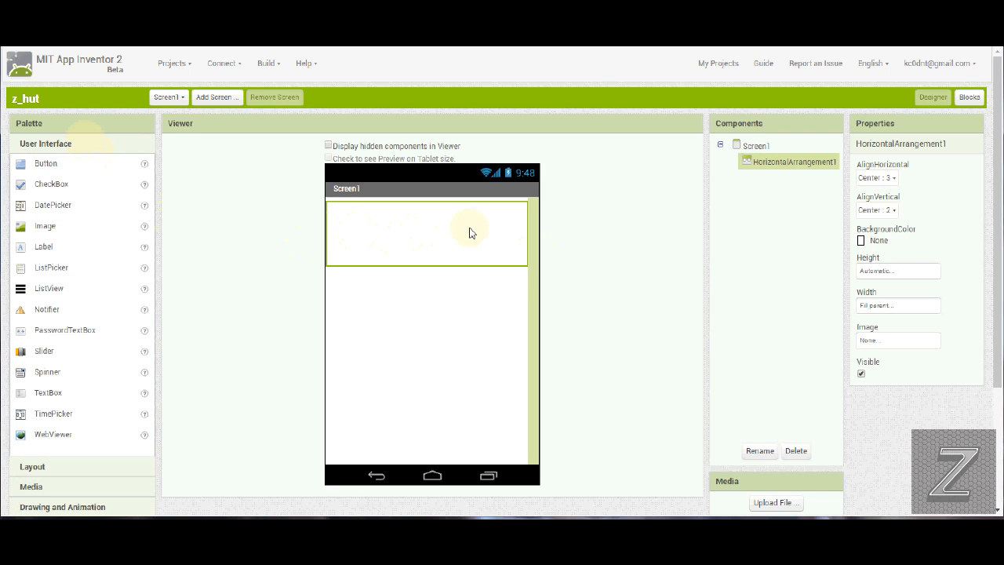
pyautogui.moveTo(47, 169); pyautogui.dragTo(383, 239)
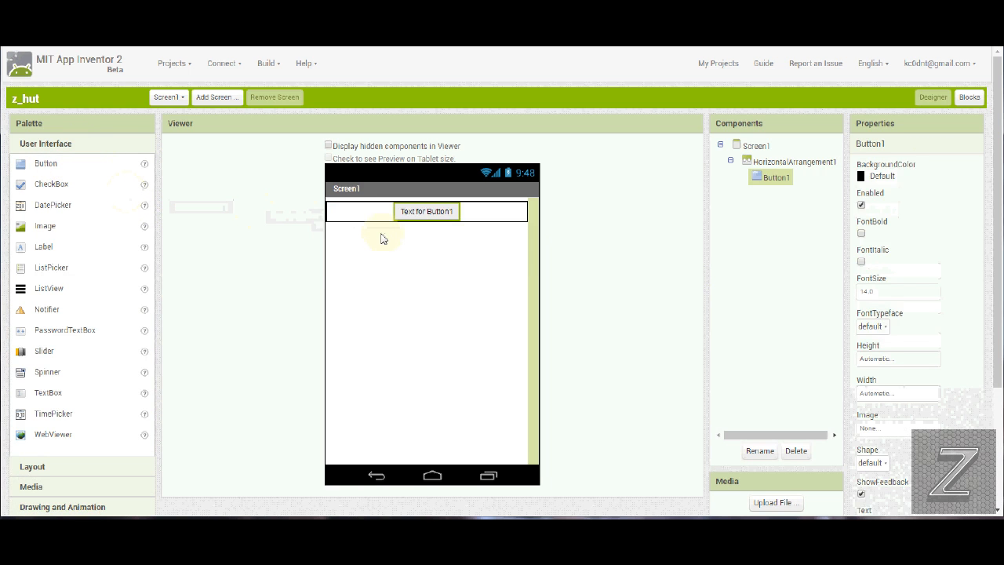
pyautogui.moveTo(45, 249); pyautogui.dragTo(483, 212)
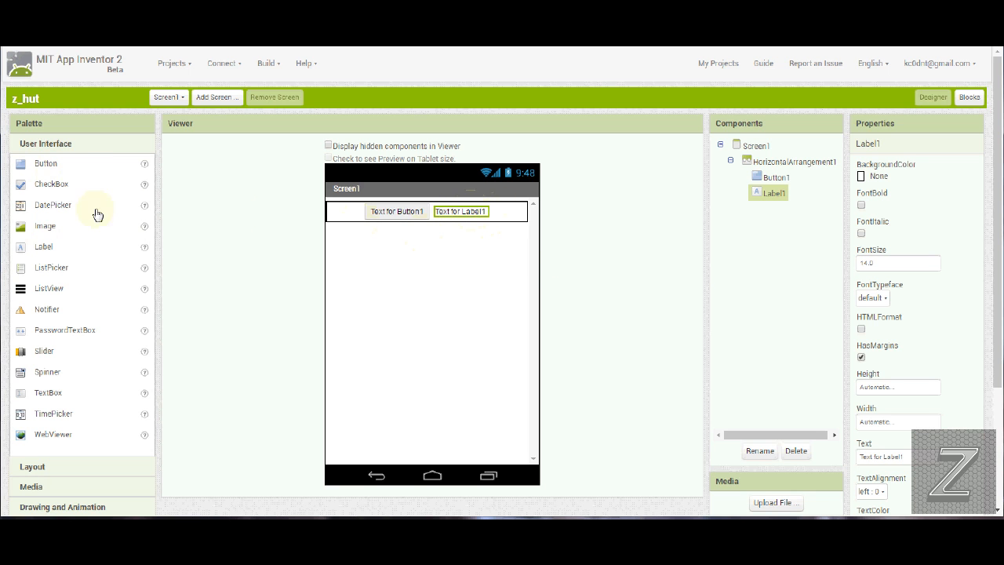
pyautogui.moveTo(33, 165)
pyautogui.mouseDown()
pyautogui.moveTo(173, 195)
pyautogui.moveTo(533, 214)
pyautogui.moveTo(518, 210)
pyautogui.mouseUp()
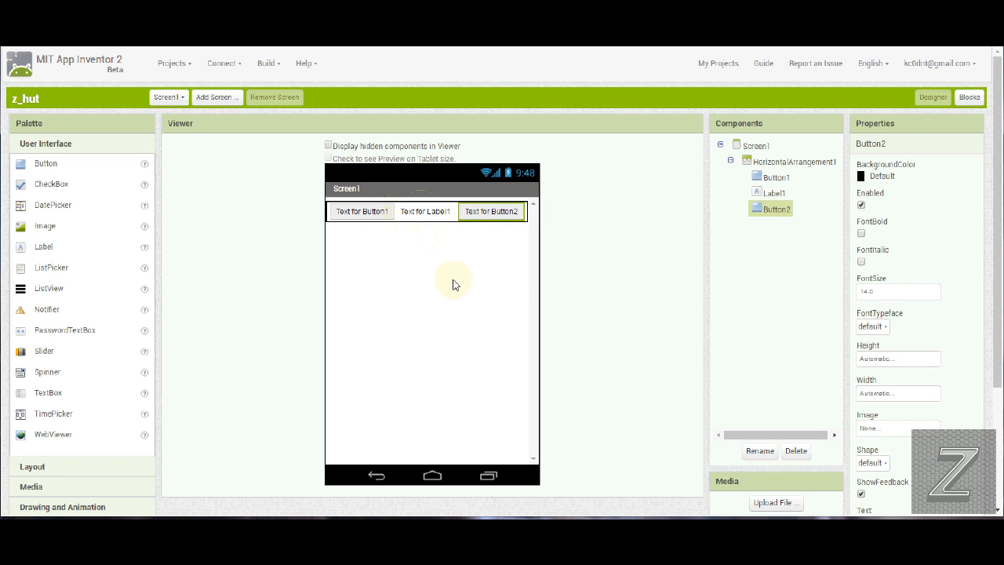
# - Clear the text of the label between the two buttons
pyautogui.click(426, 211)
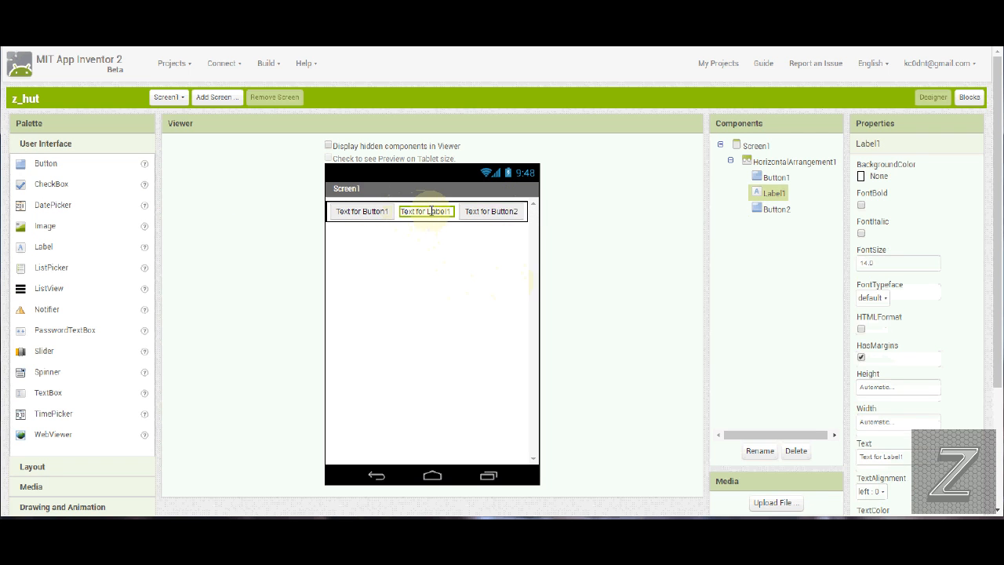
pyautogui.moveTo(904, 456); pyautogui.dragTo(854, 452)
pyautogui.press('BackSpace')
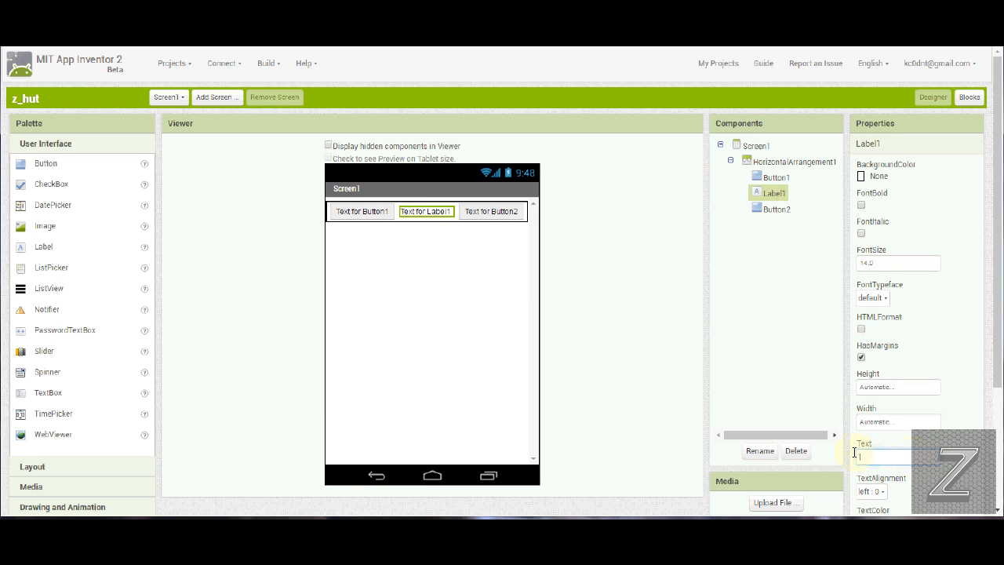
pyautogui.click(964, 455)
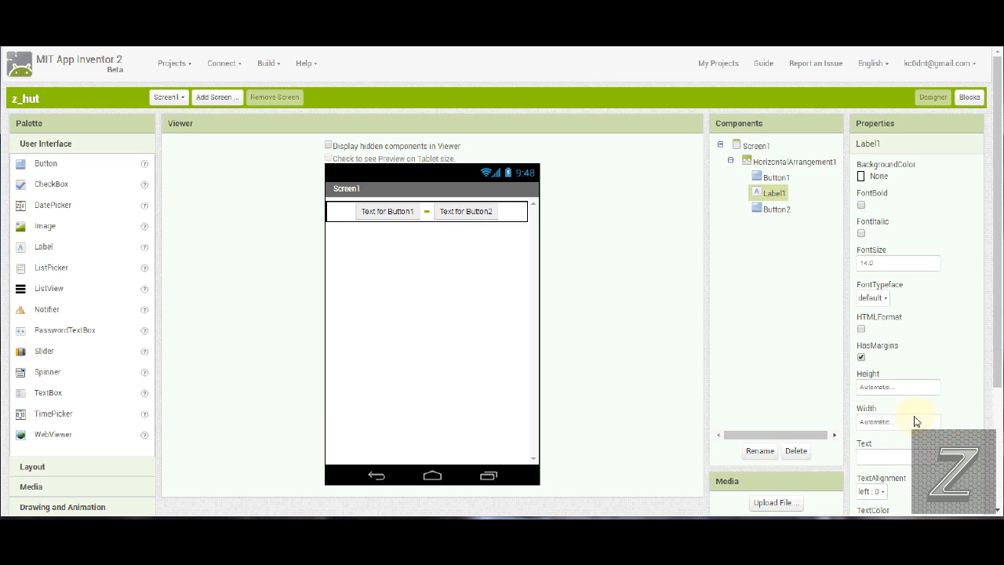
# - Set the width of the blank label between the buttons to 15 pixels
pyautogui.click(879, 427)
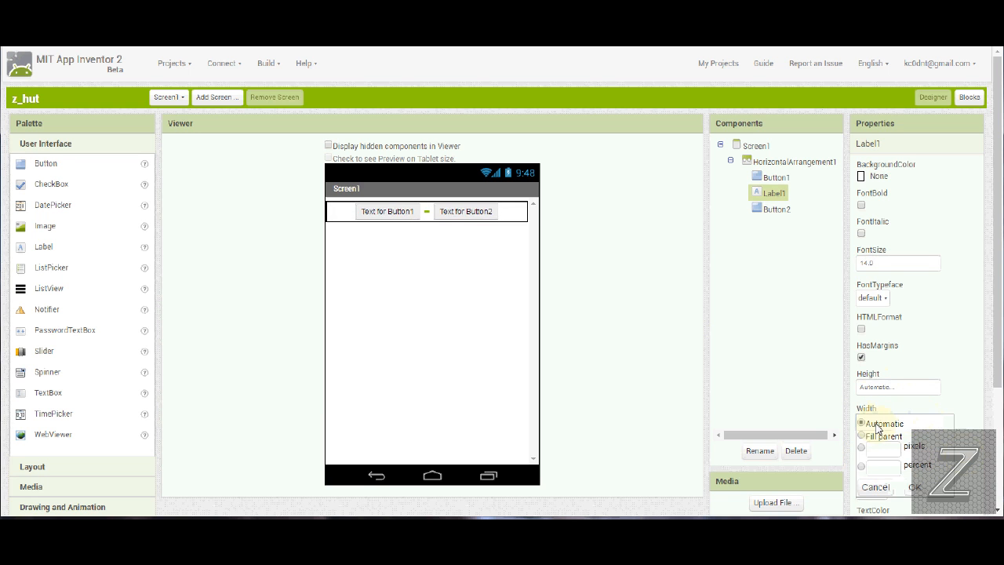
pyautogui.click(878, 447)
pyautogui.write('15')
pyautogui.click(916, 487)
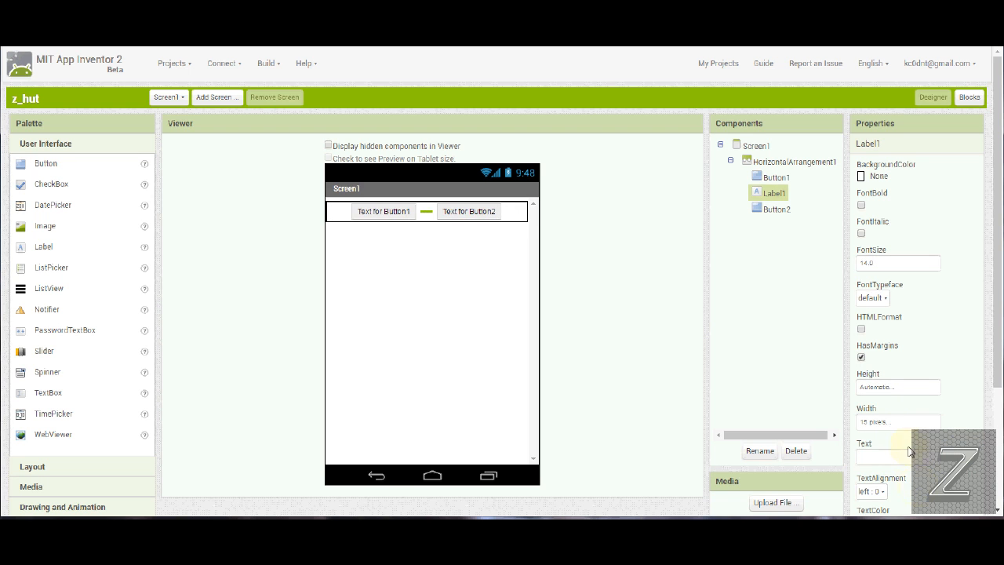
# - Set the blank label's width to 20 pixels
pyautogui.click(892, 427)
pyautogui.doubleClick(873, 451)
pyautogui.write('20')
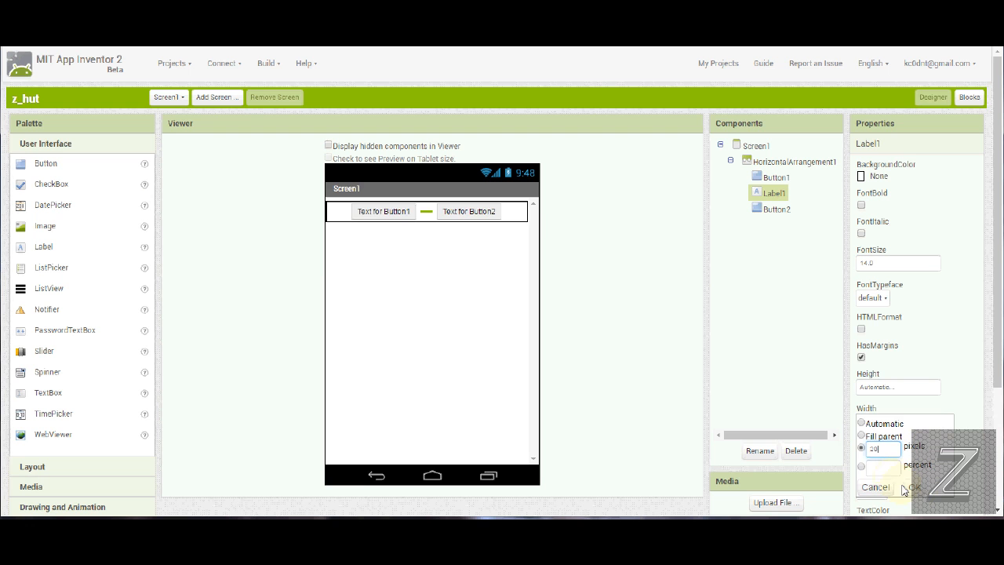
pyautogui.click(914, 487)
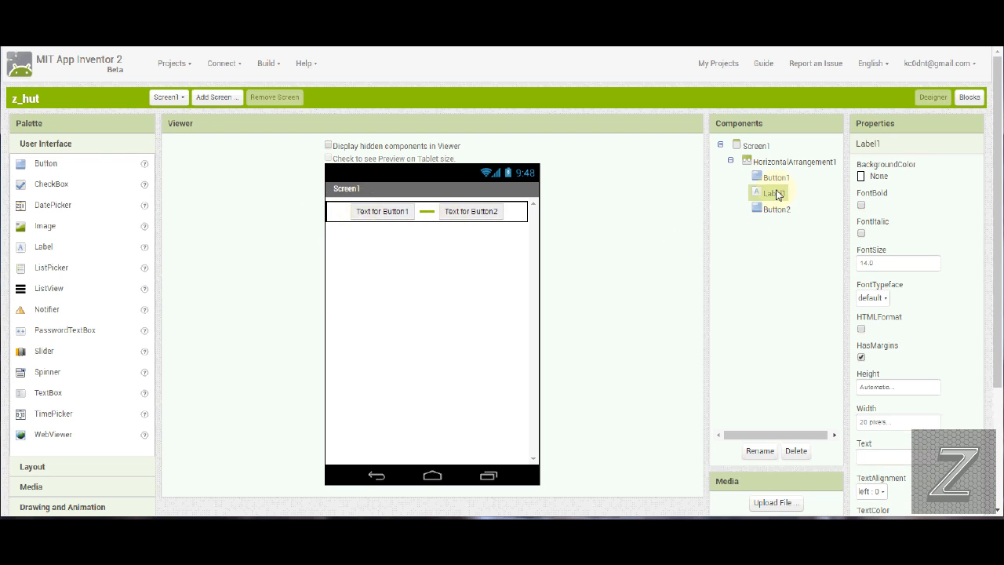
# - Rename the blank label between the buttons as sp1
pyautogui.click(760, 452)
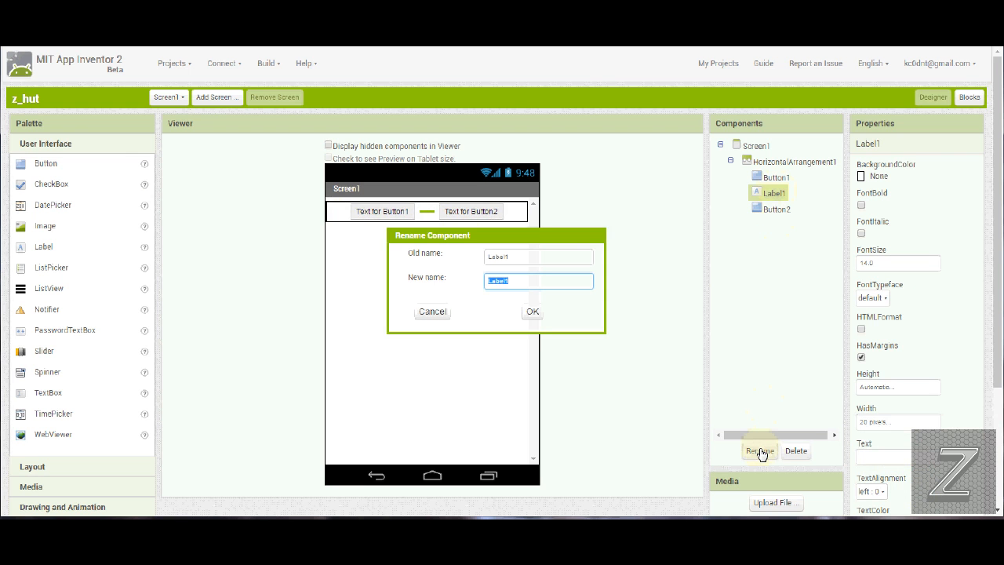
pyautogui.write('a')
pyautogui.write('p1')
pyautogui.press('Return')
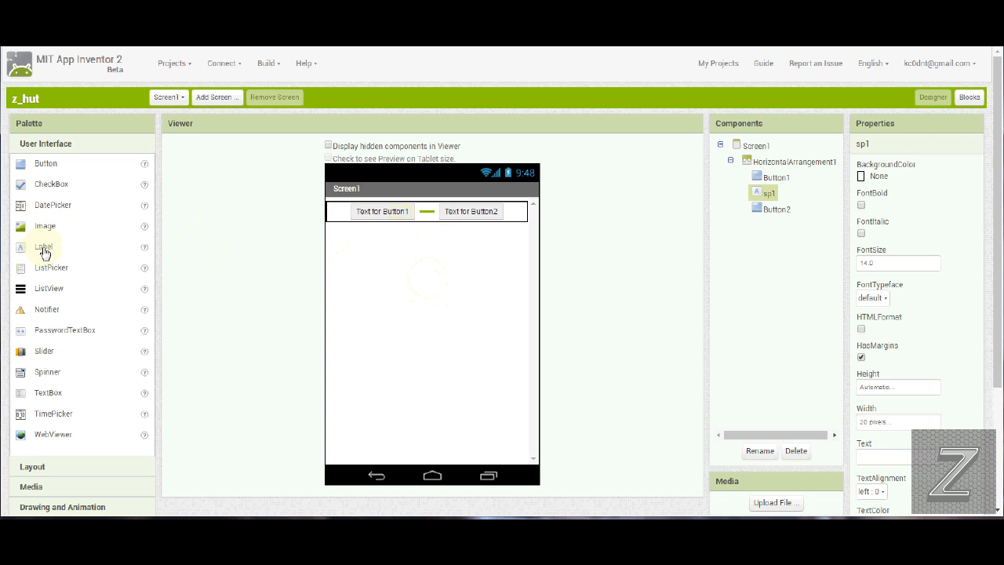
# - Add a label below the horizontal arrangement and set its height to 25 pixels
pyautogui.moveTo(44, 250); pyautogui.dragTo(443, 251)
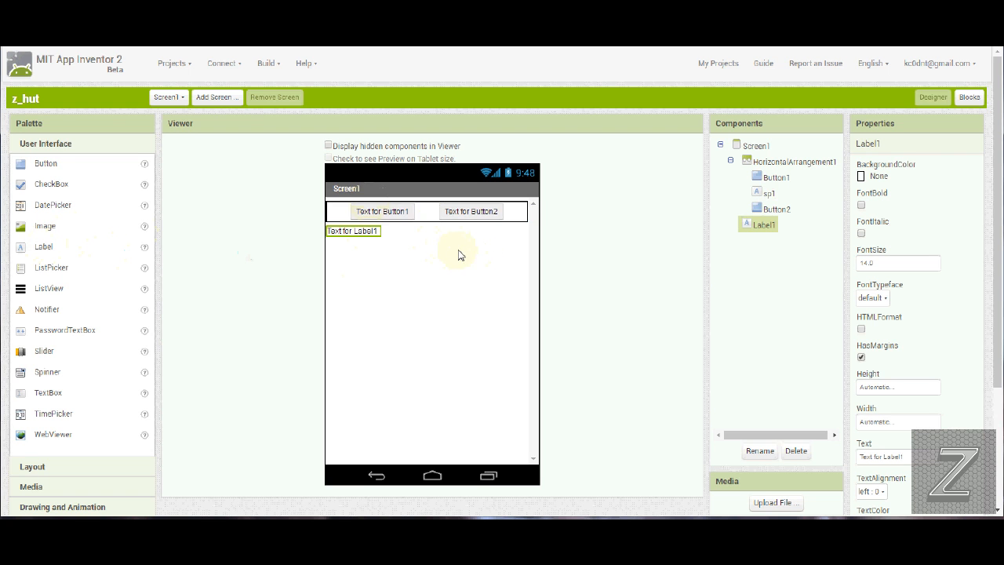
pyautogui.click(889, 388)
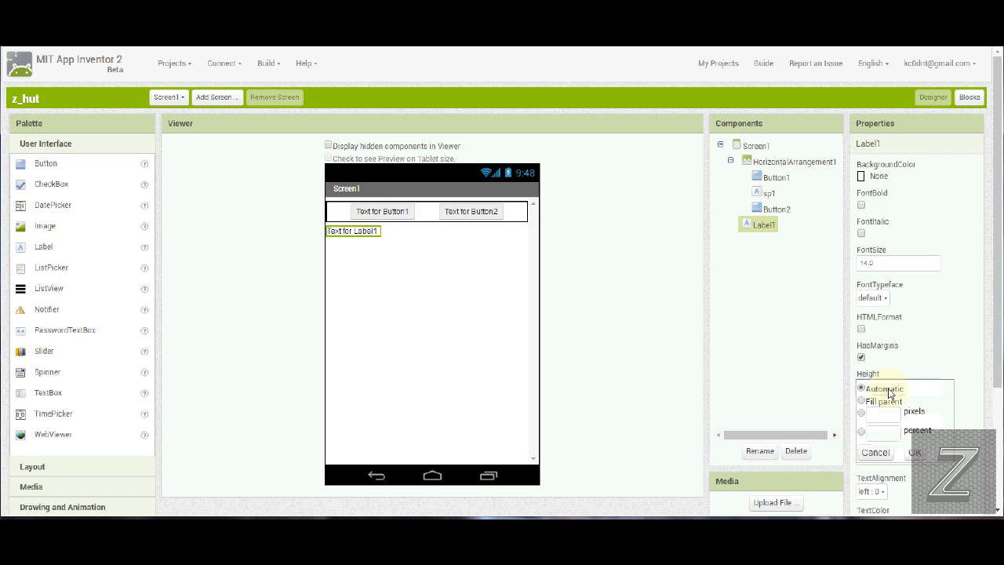
pyautogui.click(881, 414)
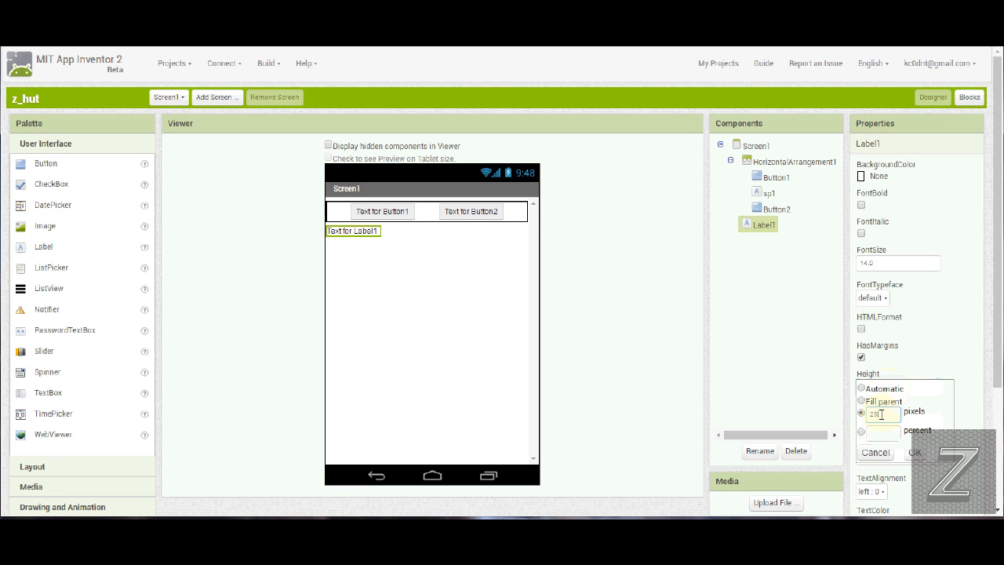
pyautogui.click(916, 455)
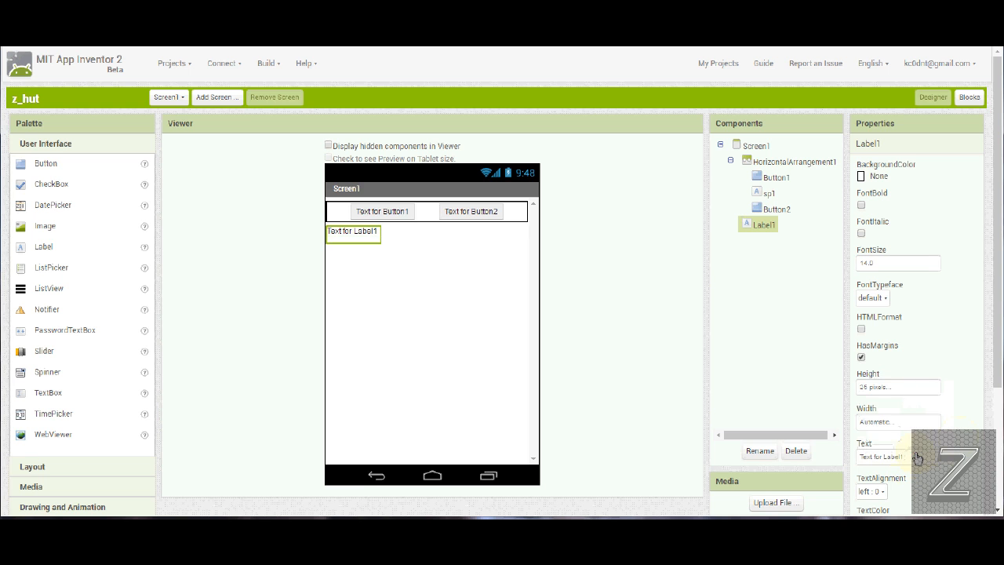
# - Add a second HorizontalArrangement below the new label and set its width to Fill parent
pyautogui.click(38, 467)
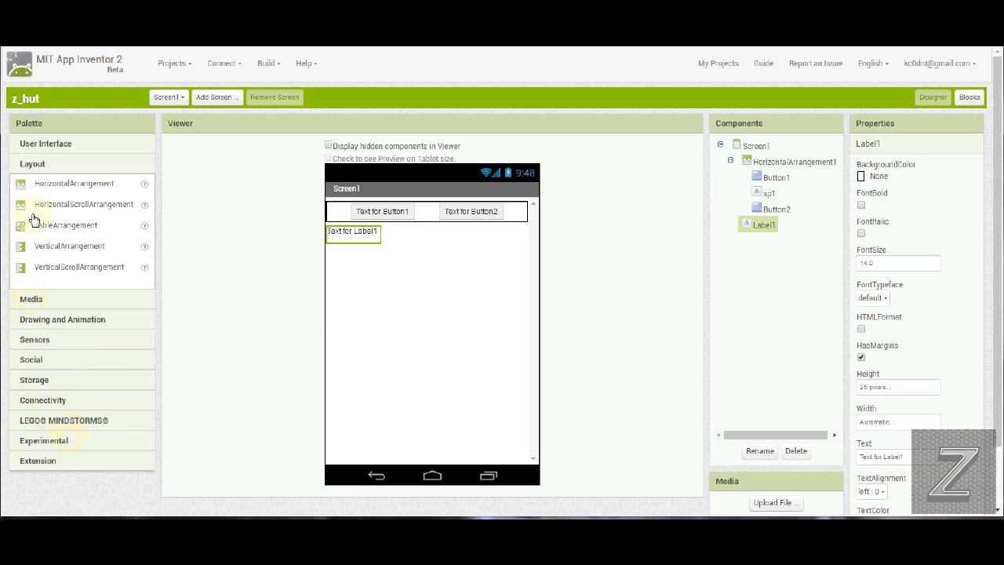
pyautogui.moveTo(43, 188); pyautogui.dragTo(455, 322)
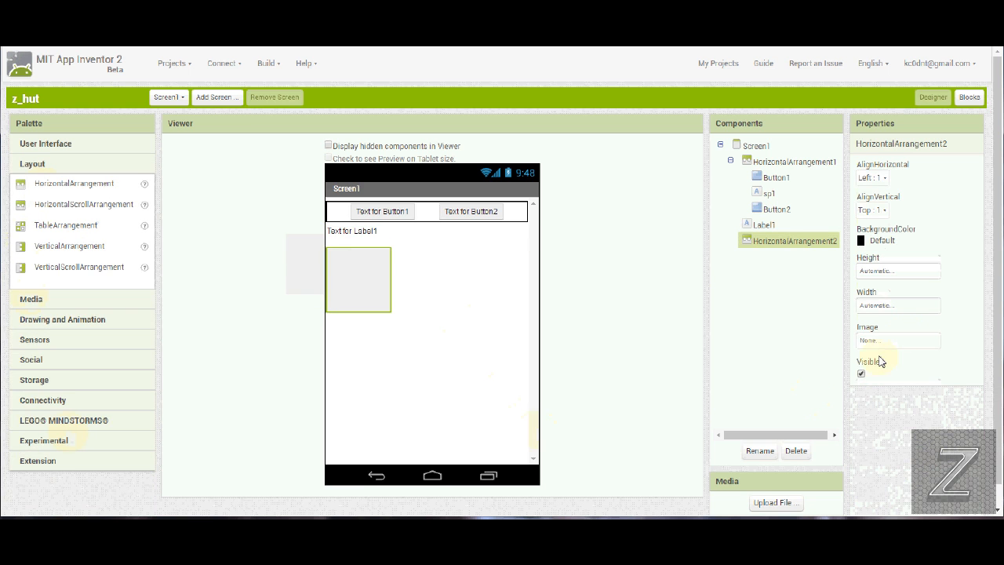
pyautogui.click(894, 310)
pyautogui.click(861, 320)
pyautogui.click(914, 372)
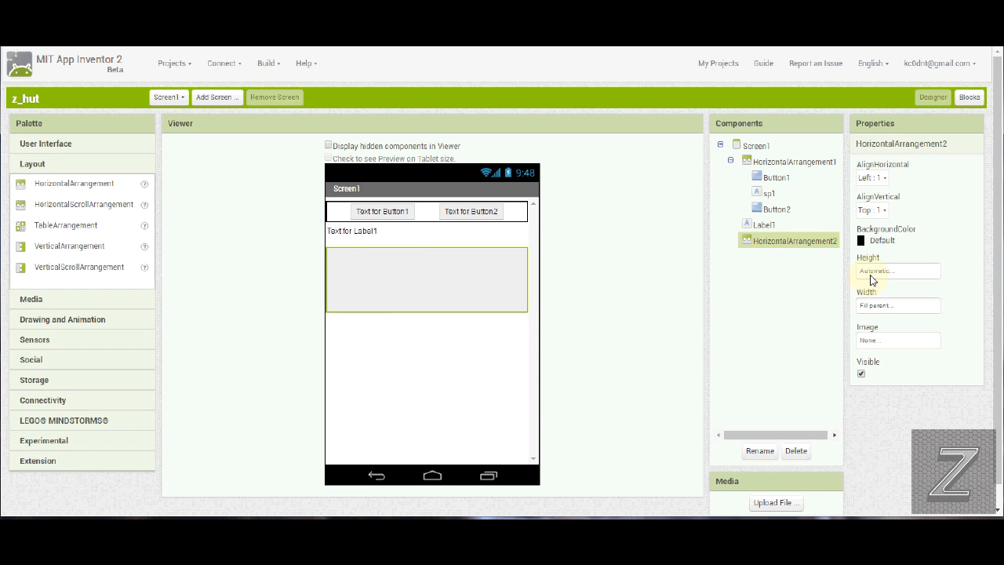
# - Centre the second arrangement's contents both horizontally and vertically
pyautogui.click(872, 177)
pyautogui.click(877, 216)
pyautogui.click(871, 209)
pyautogui.click(873, 249)
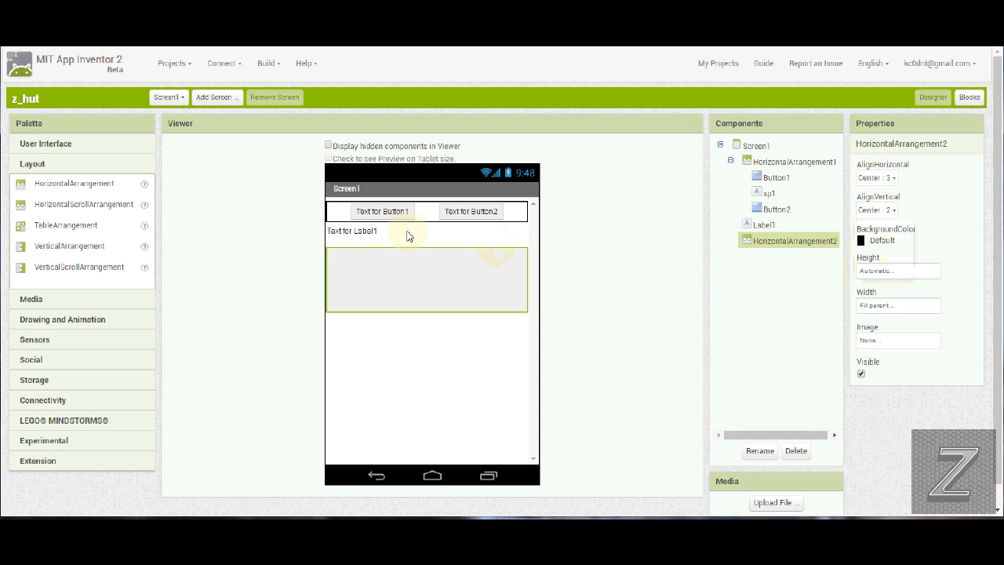
# - Rename the label between the two arrangements as sp2
pyautogui.click(358, 233)
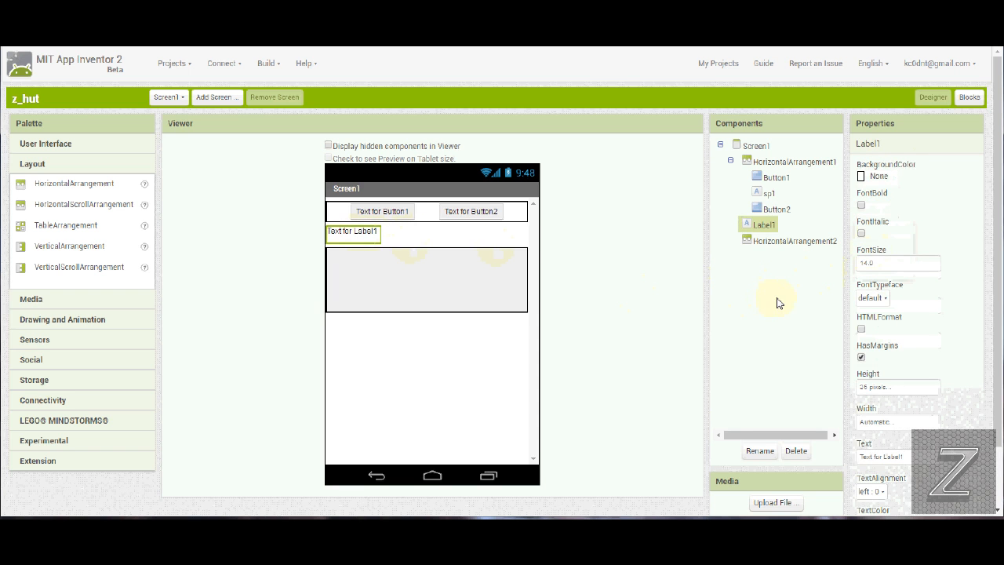
pyautogui.click(760, 451)
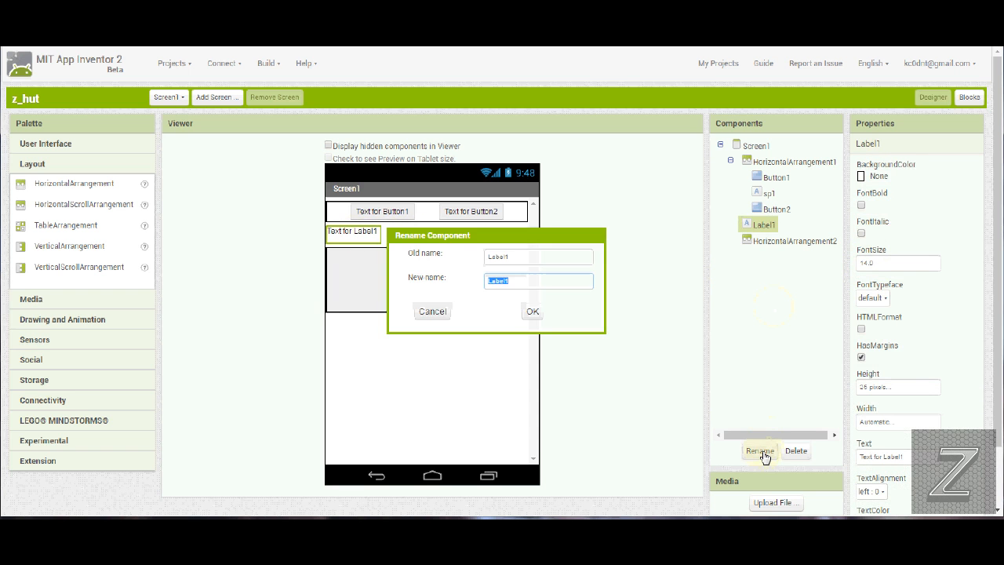
pyautogui.write('sp2')
pyautogui.press('Return')
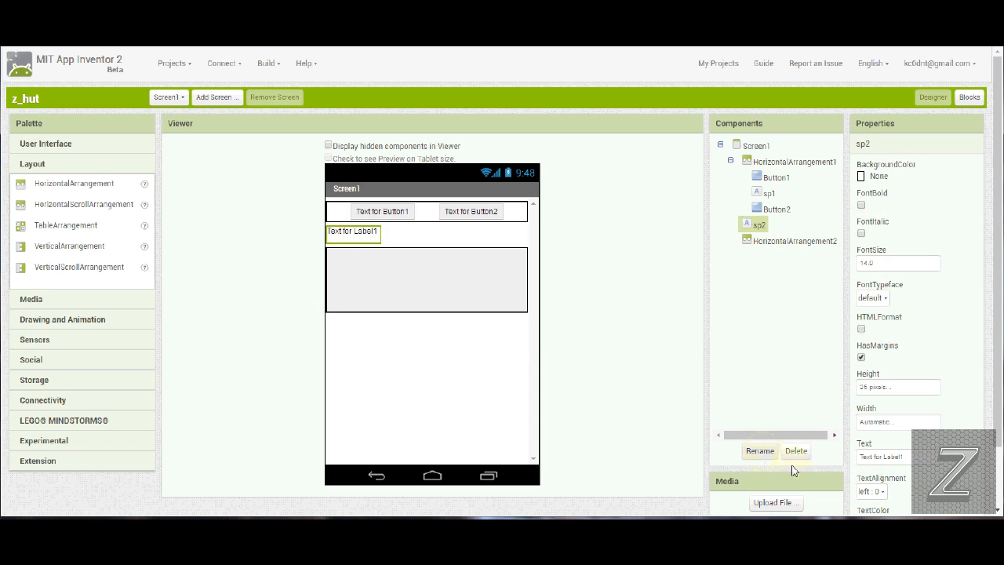
# - Clear the text of the sp2 label between the two arrangements
pyautogui.moveTo(914, 461); pyautogui.dragTo(860, 461)
pyautogui.press('BackSpace')
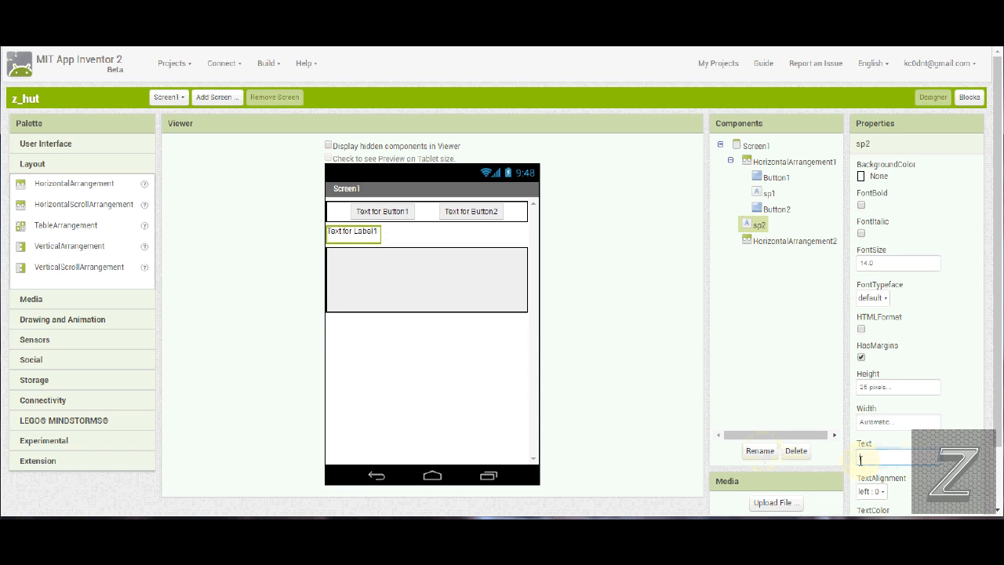
pyautogui.click(960, 443)
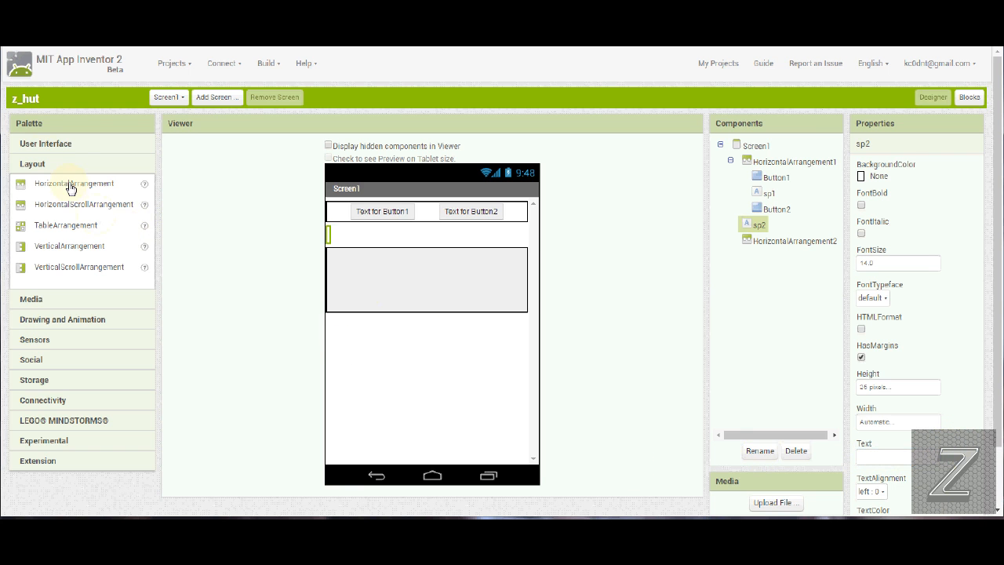
# - Add a button, a label and another button side by side in the second horizontal arrangement
pyautogui.click(46, 144)
pyautogui.moveTo(45, 164); pyautogui.dragTo(346, 274)
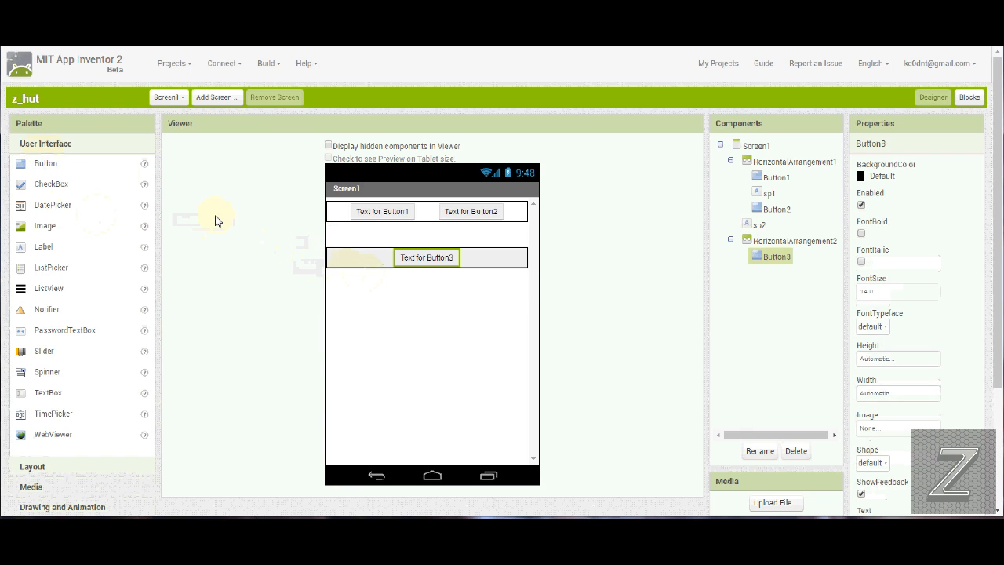
pyautogui.moveTo(43, 249); pyautogui.dragTo(443, 261)
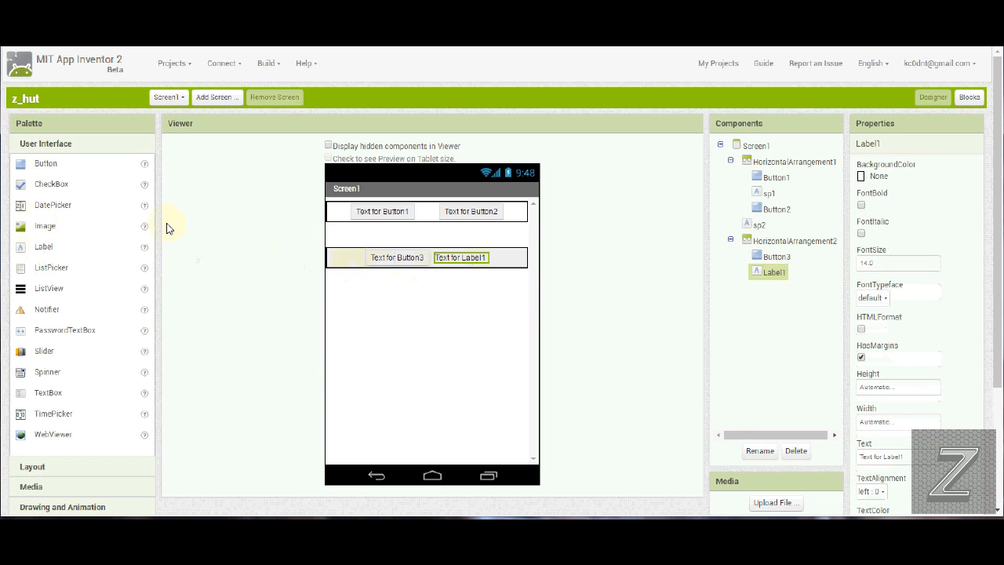
pyautogui.moveTo(38, 171)
pyautogui.mouseDown()
pyautogui.moveTo(448, 257)
pyautogui.moveTo(505, 258)
pyautogui.mouseUp()
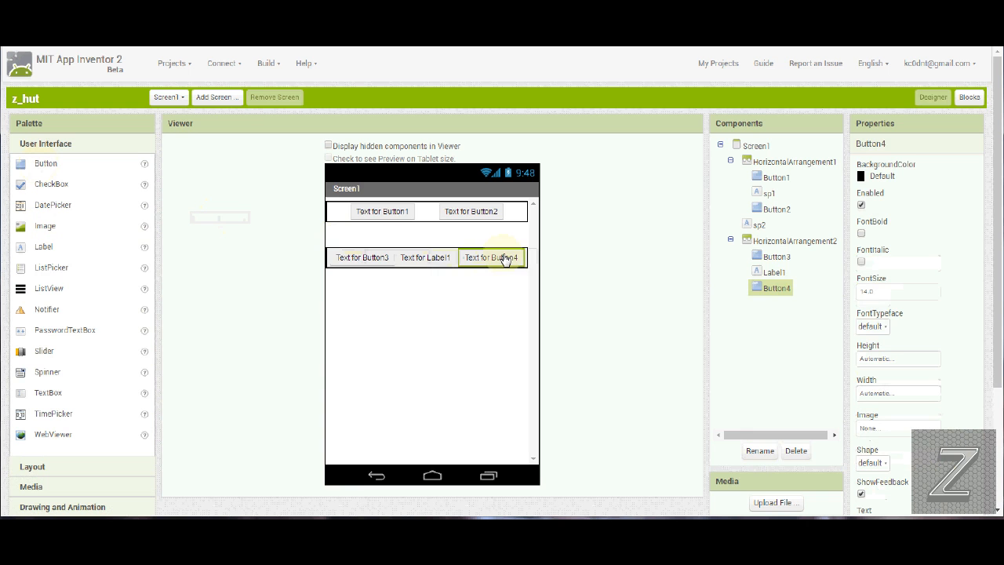
# - Clear the text of the label between the second row's buttons and set its width to 25 pixels
pyautogui.click(426, 257)
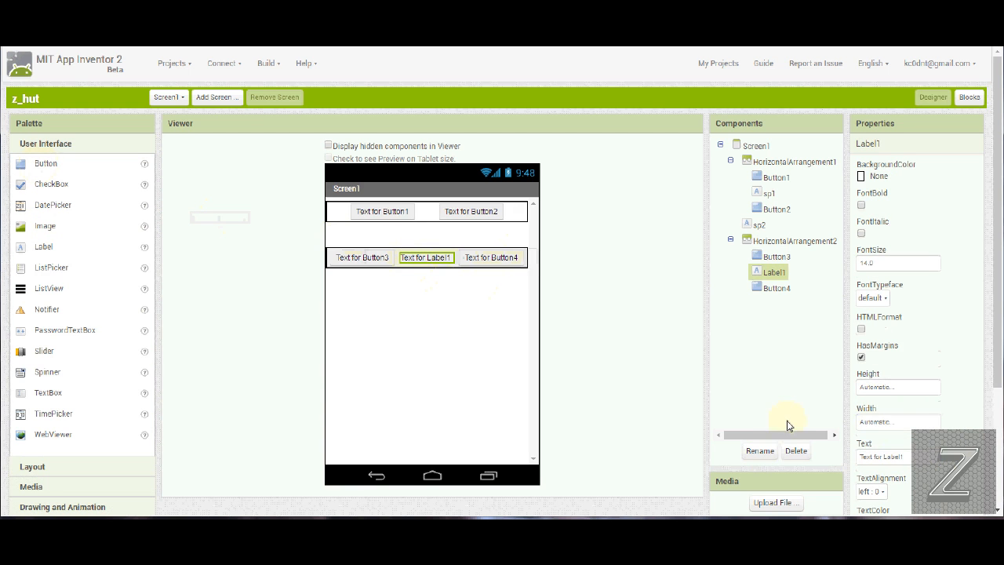
pyautogui.moveTo(901, 458); pyautogui.dragTo(853, 457)
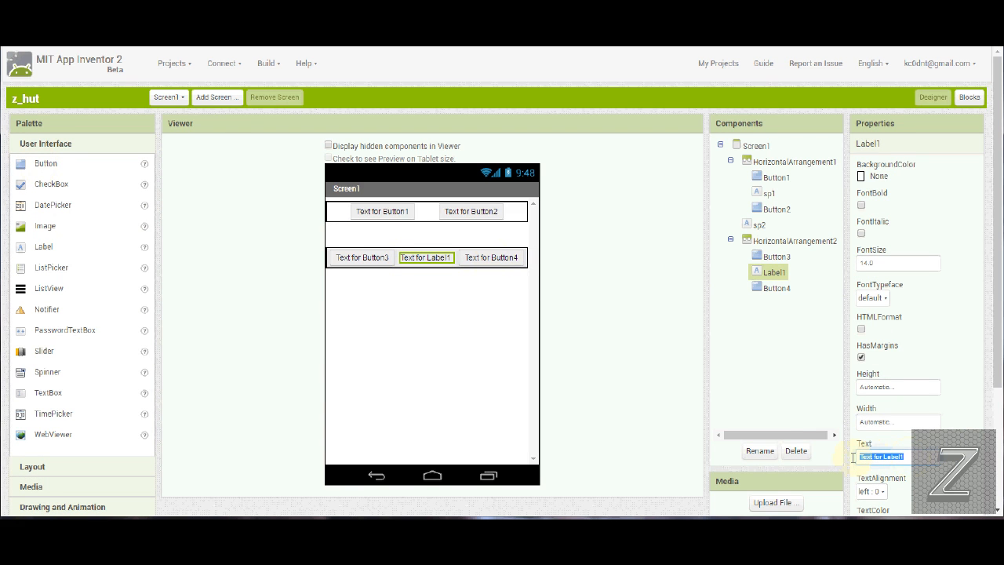
pyautogui.press('BackSpace')
pyautogui.click(873, 424)
pyautogui.click(885, 451)
pyautogui.write('25')
pyautogui.click(914, 487)
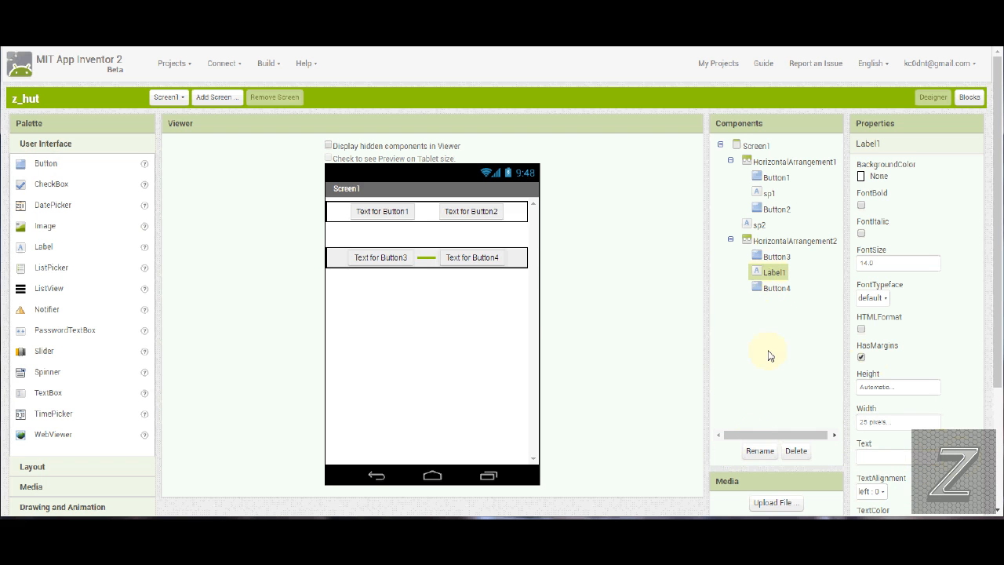
# - Rename the label between the second row's buttons as sp3
pyautogui.click(759, 452)
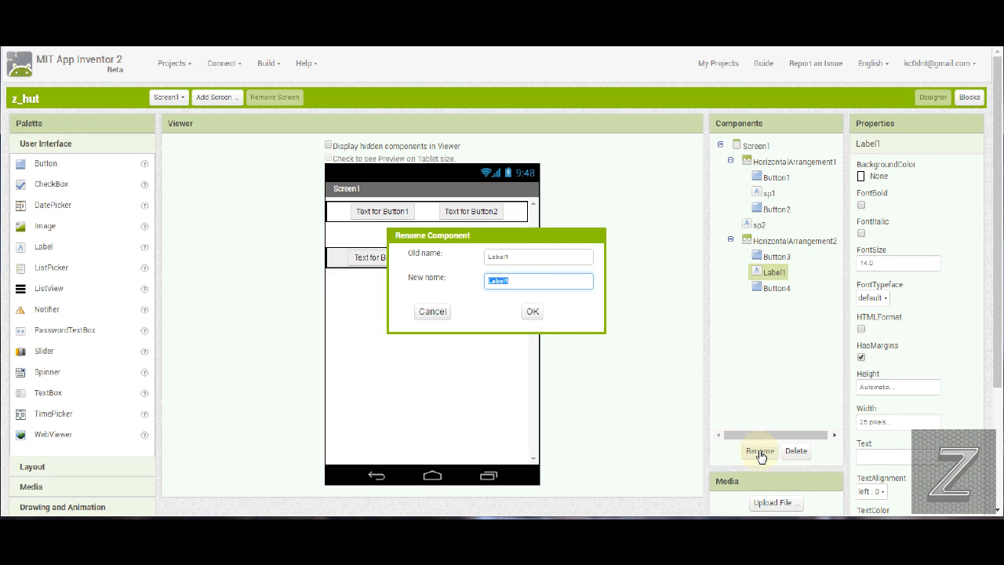
pyautogui.write('sp3')
pyautogui.press('Return')
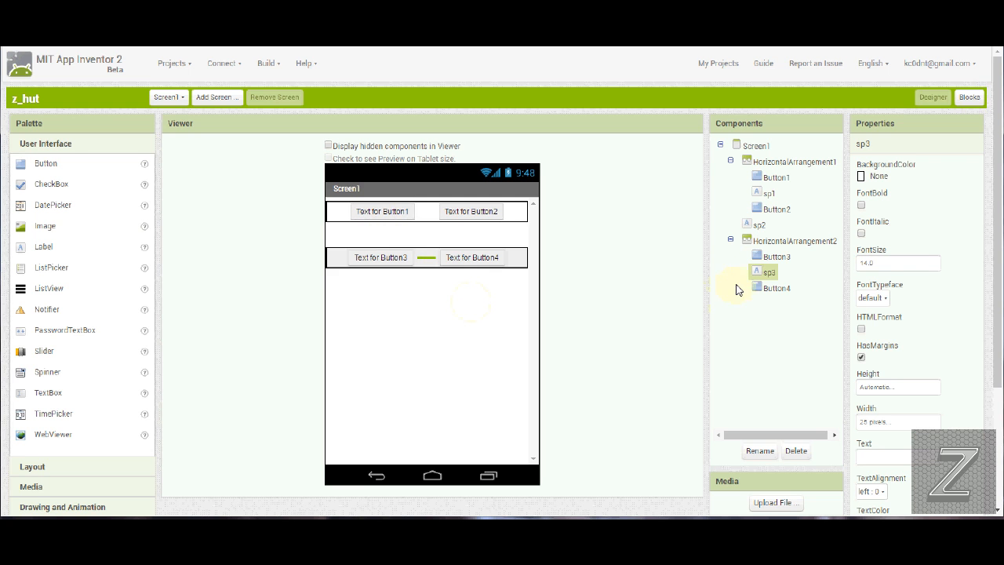
# - Delete both horizontal arrangements with their contents and the sp2 label from Screen1
pyautogui.click(759, 242)
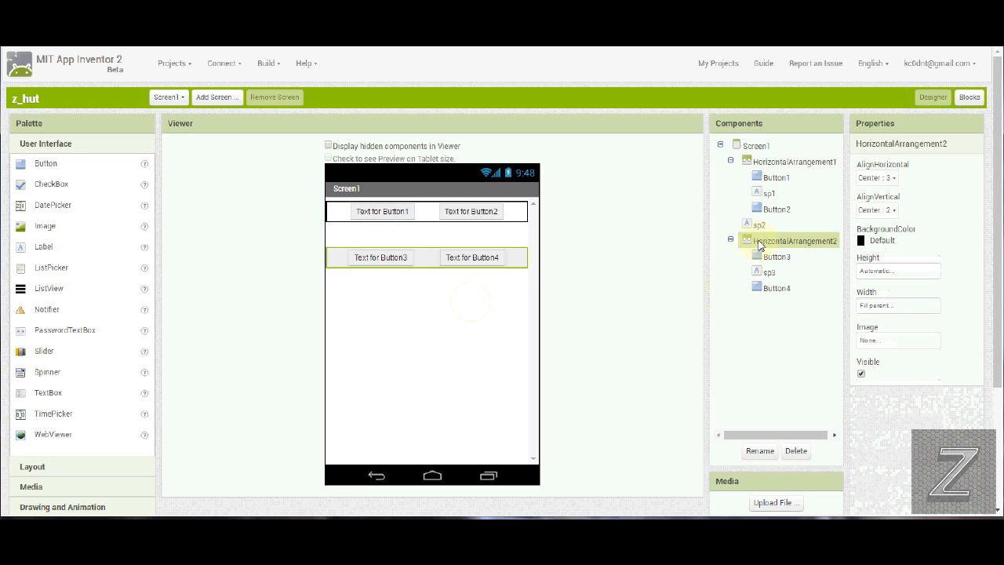
pyautogui.click(792, 452)
pyautogui.click(558, 127)
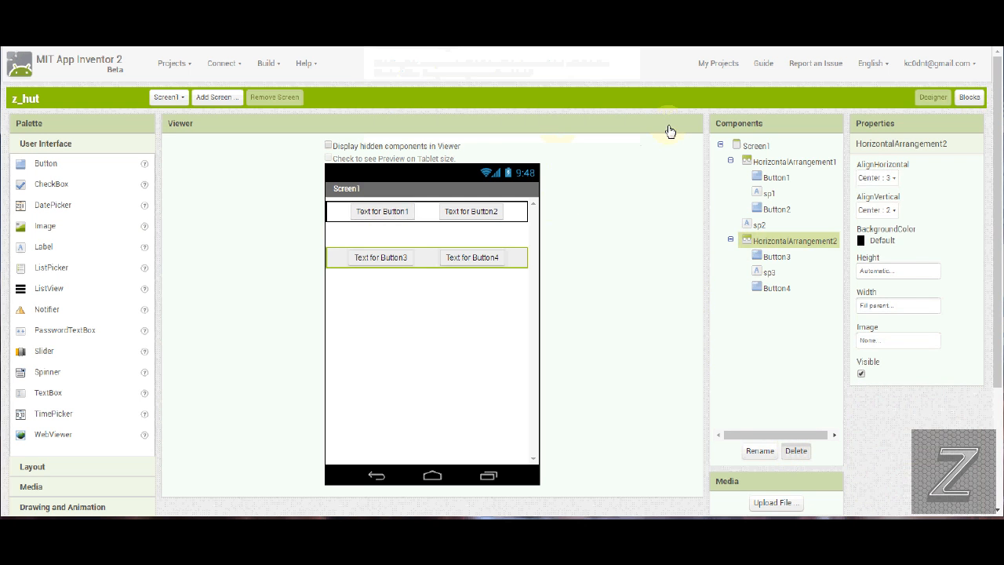
pyautogui.click(773, 165)
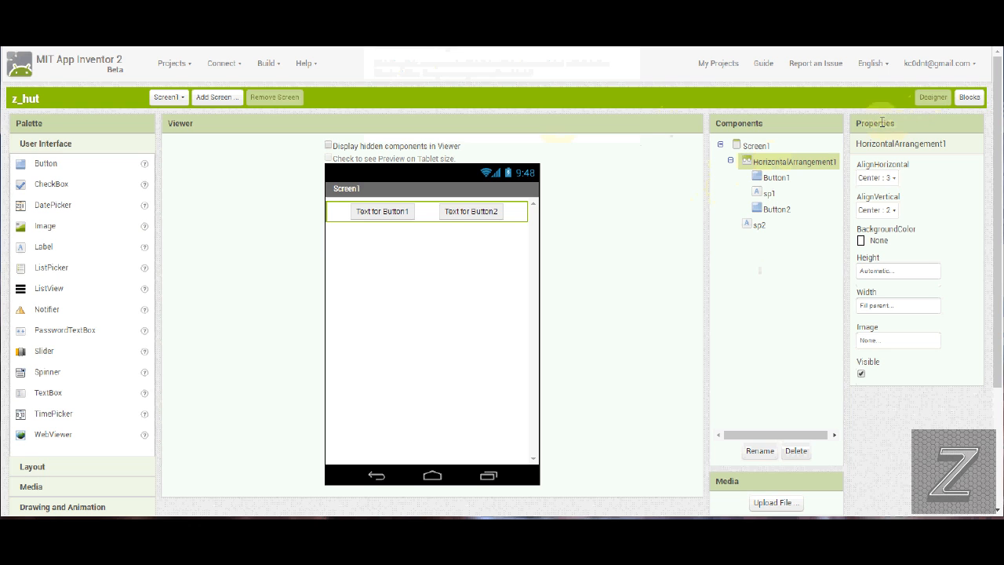
pyautogui.click(797, 452)
pyautogui.click(554, 121)
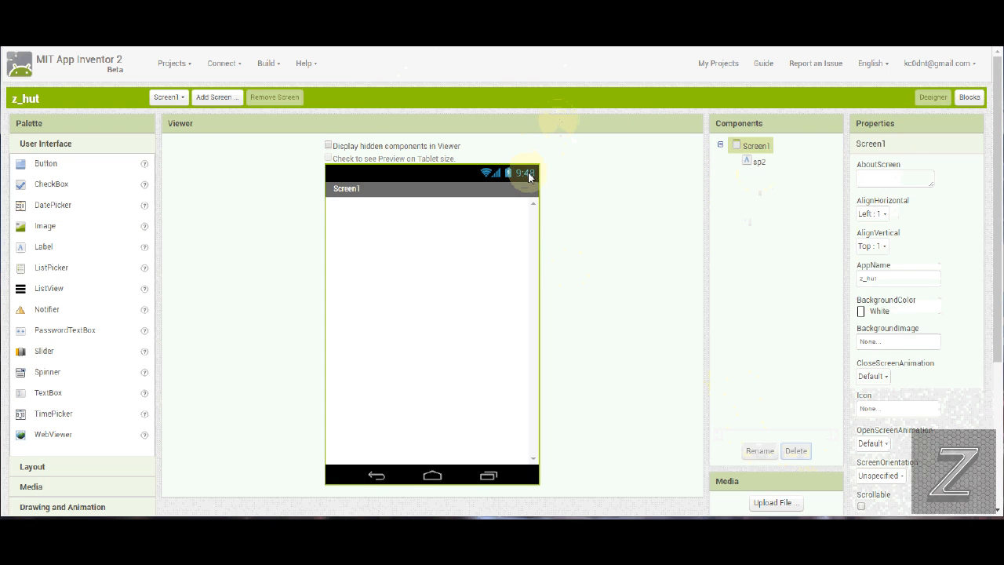
pyautogui.click(761, 164)
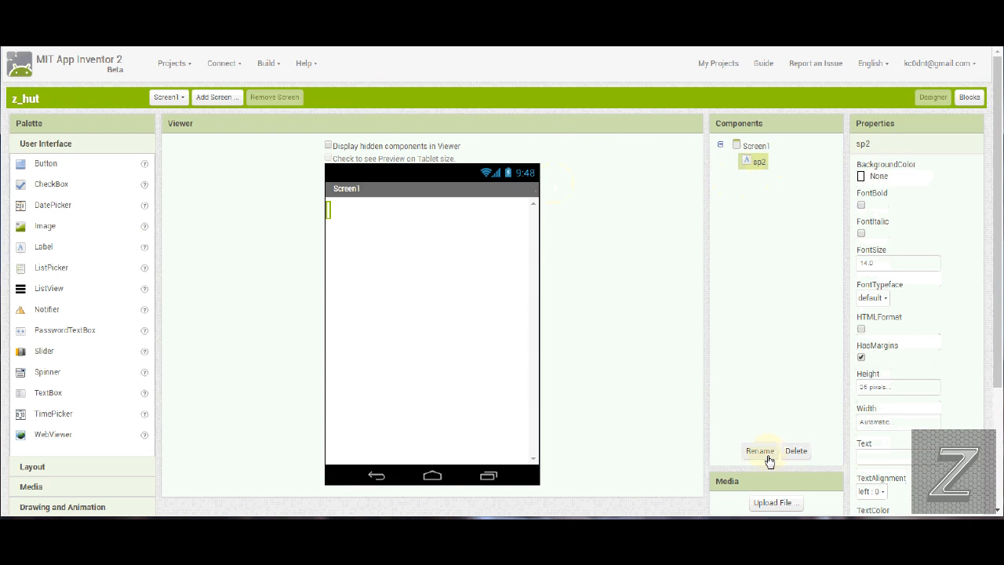
pyautogui.click(794, 455)
pyautogui.click(551, 120)
# - Add a TableArrangement to the empty screen and give it 3 rows and 5 columns
pyautogui.click(67, 470)
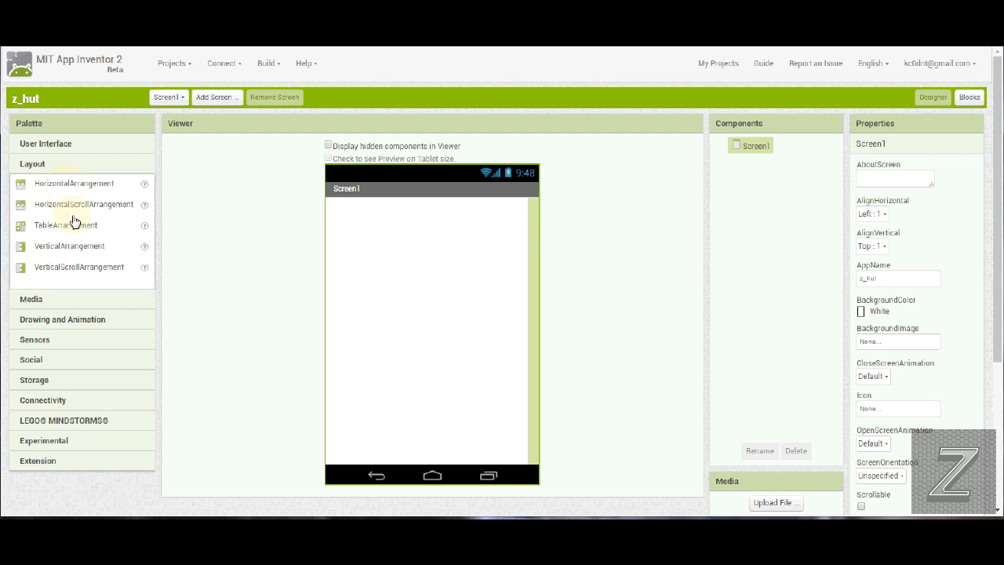
pyautogui.moveTo(52, 230); pyautogui.dragTo(430, 280)
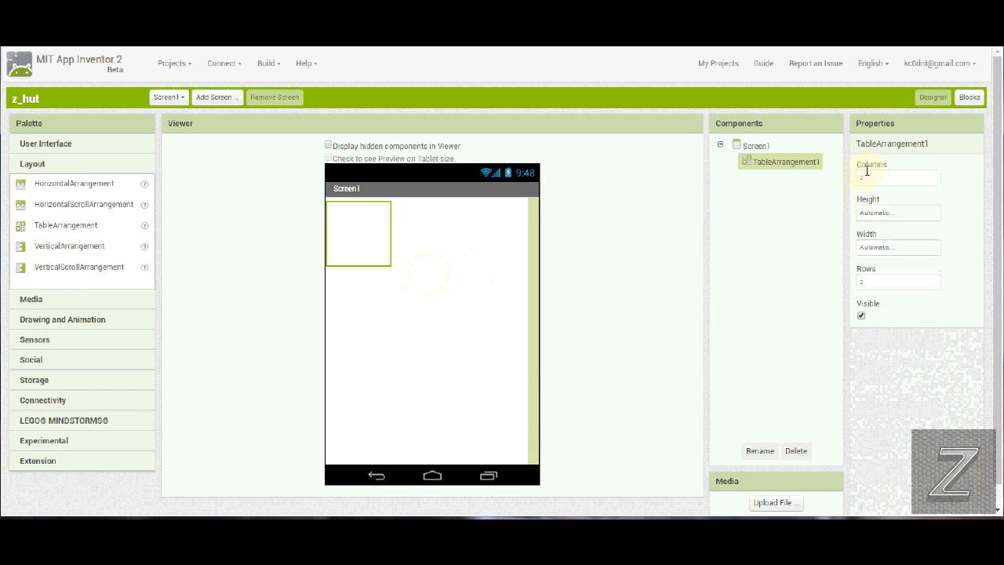
pyautogui.click(867, 283)
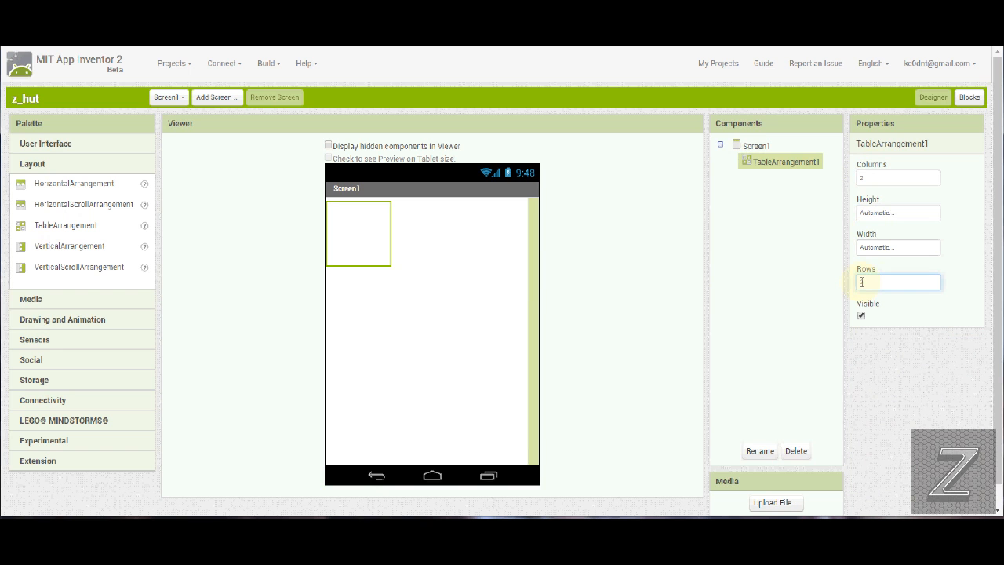
pyautogui.write('3')
pyautogui.write('3')
pyautogui.click(863, 178)
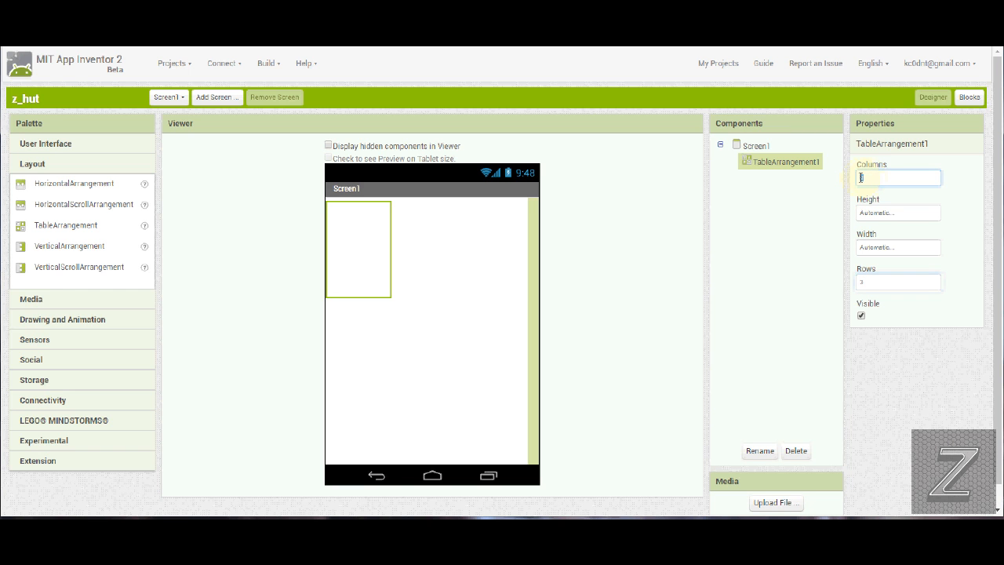
pyautogui.write('5')
pyautogui.click(963, 208)
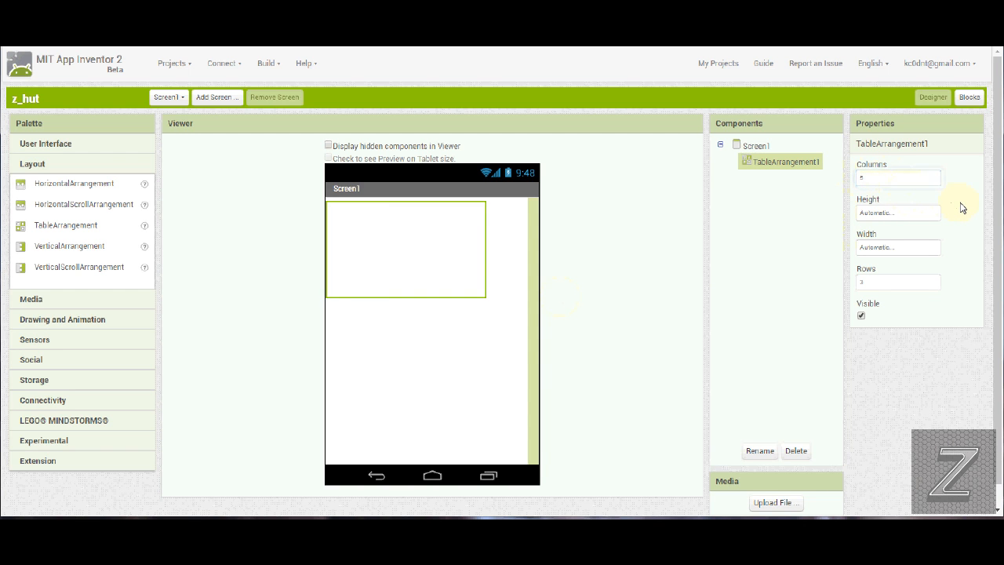
# - Set the table arrangement's height to 300 pixels and its width to Fill parent
pyautogui.click(884, 213)
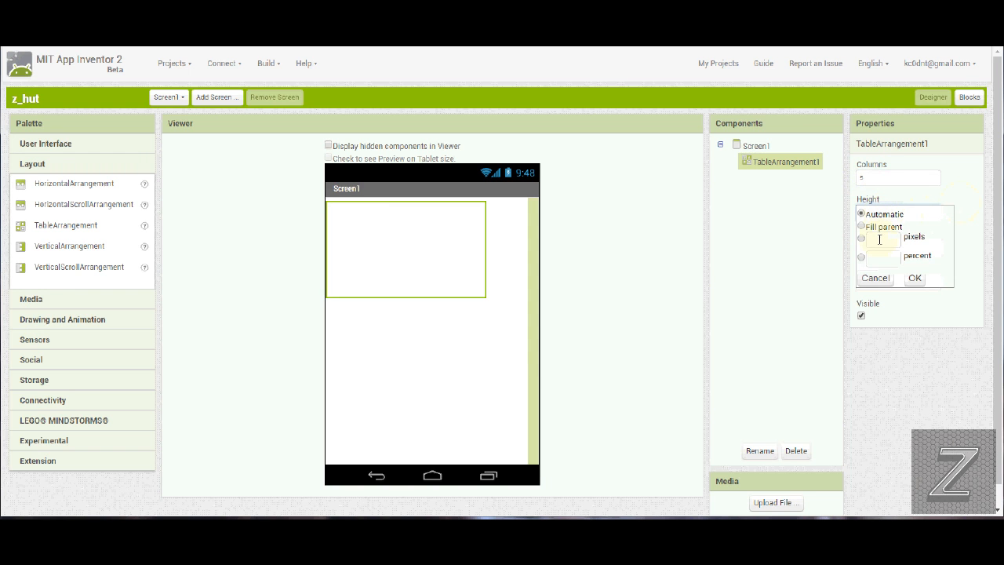
pyautogui.click(879, 240)
pyautogui.write('300')
pyautogui.click(916, 280)
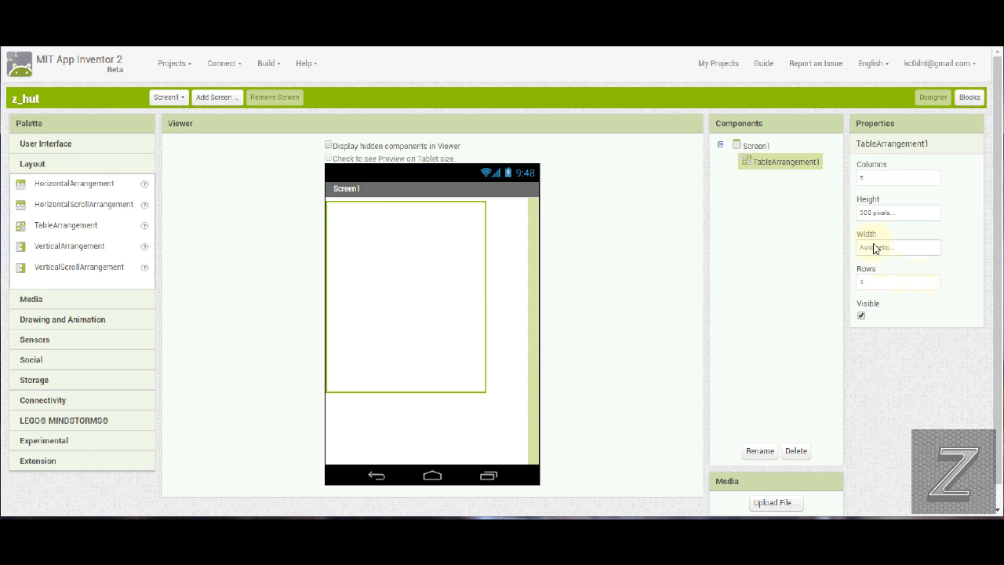
pyautogui.click(878, 247)
pyautogui.click(861, 261)
pyautogui.click(914, 313)
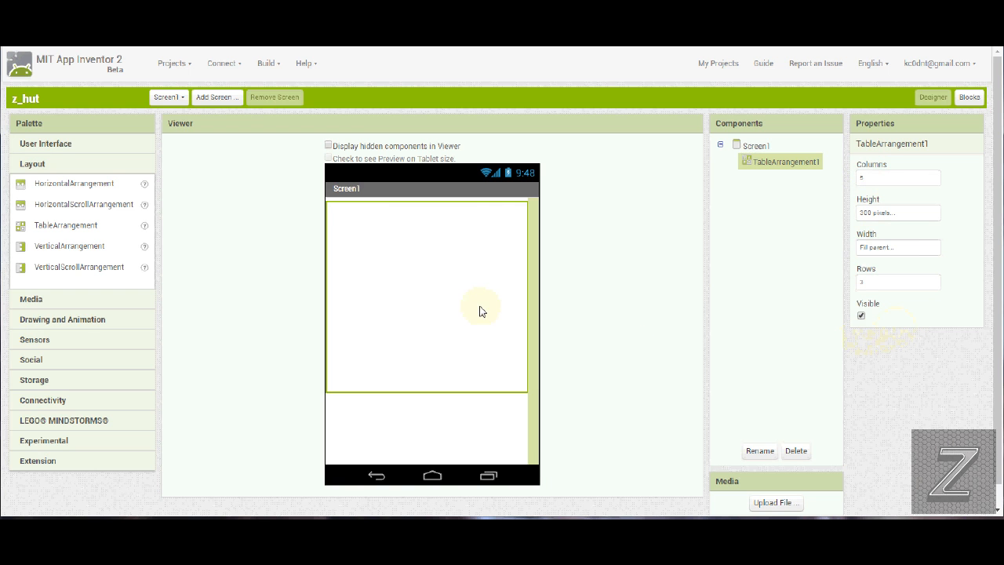
# - Add a label in the table's first cell and set its width to 20 pixels
pyautogui.click(63, 148)
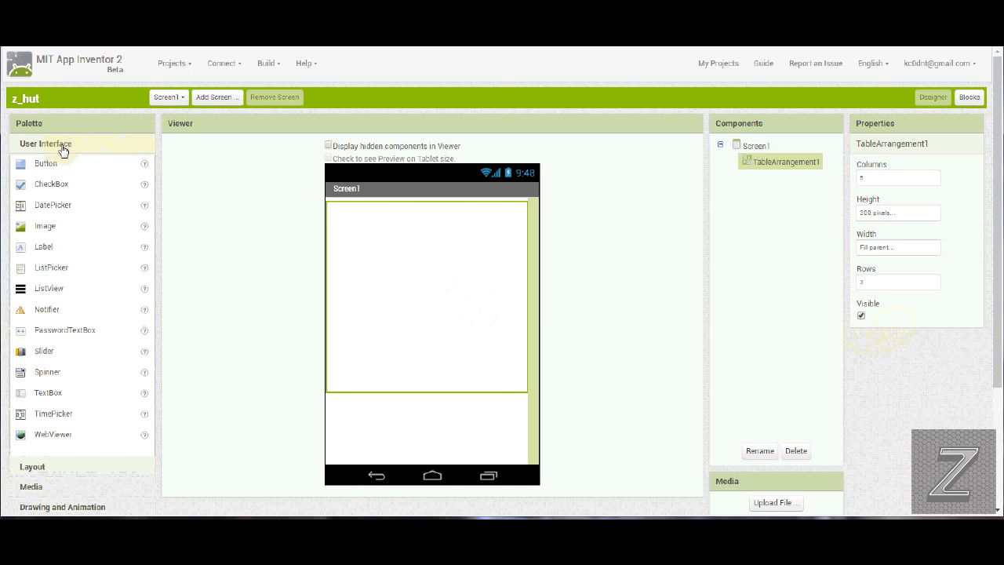
pyautogui.moveTo(45, 249); pyautogui.dragTo(345, 221)
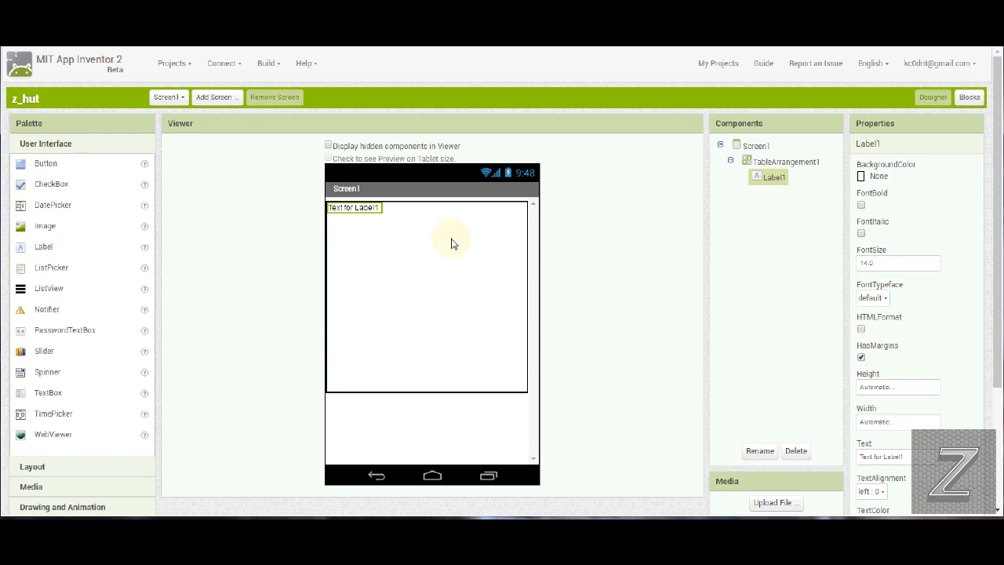
pyautogui.click(884, 425)
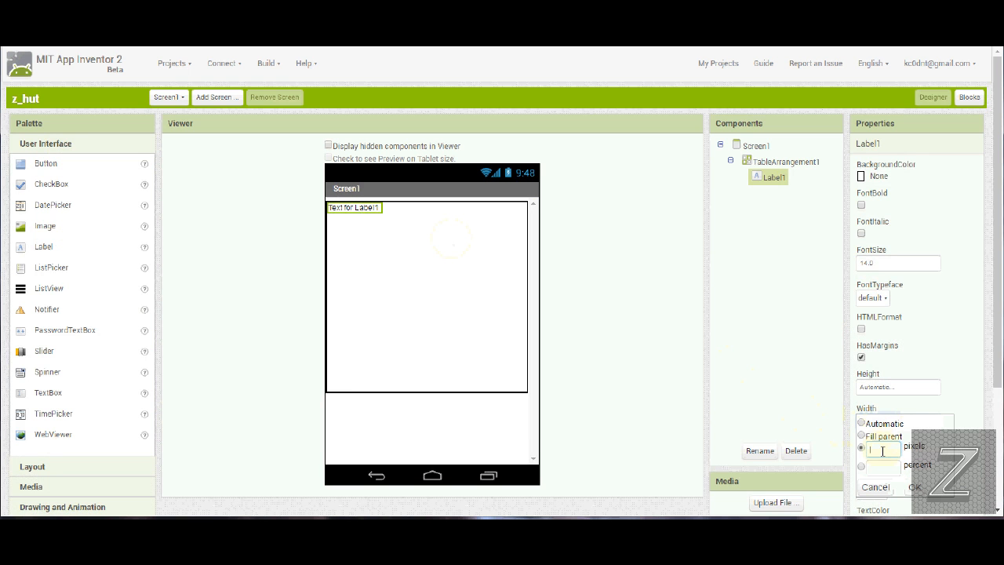
pyautogui.write('20')
pyautogui.click(914, 488)
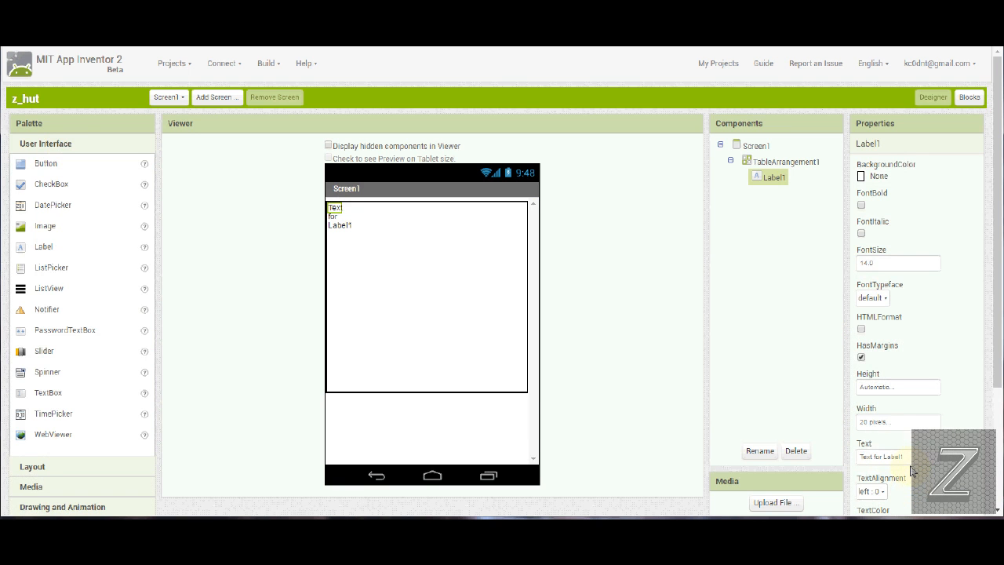
# - Clear the text of the label in the first cell and rename it as sp1
pyautogui.moveTo(909, 457); pyautogui.dragTo(853, 459)
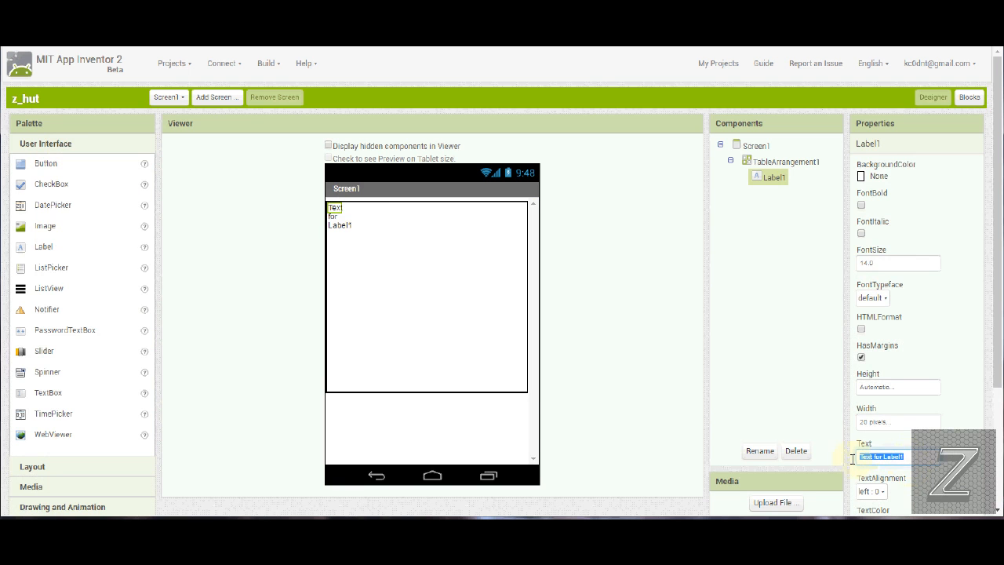
pyautogui.press('BackSpace')
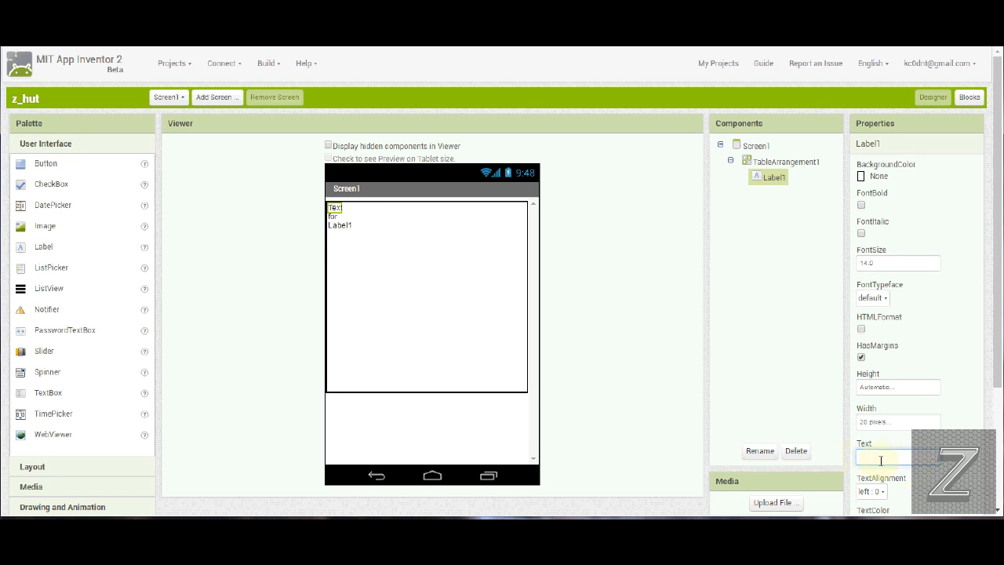
pyautogui.press('Return')
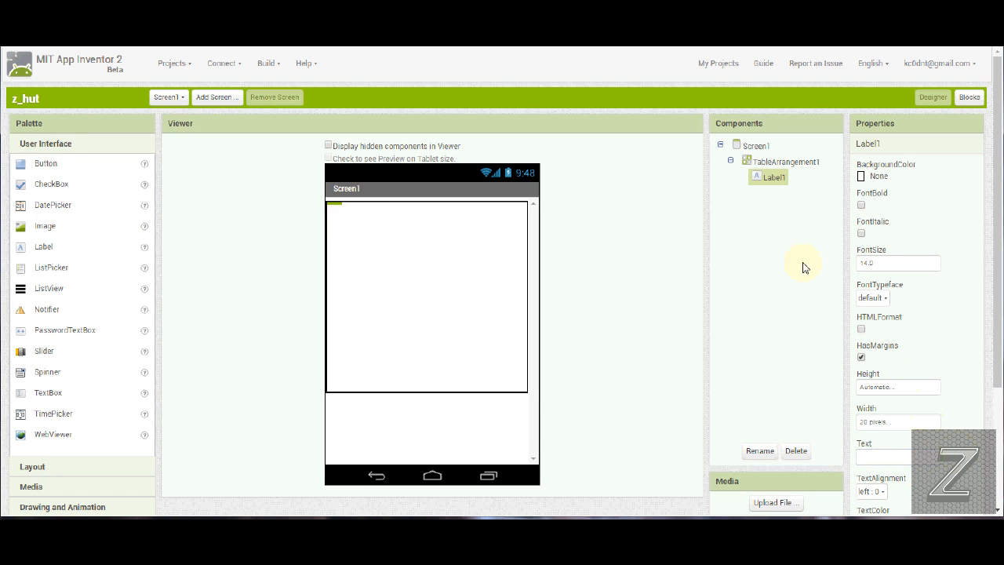
pyautogui.click(760, 449)
pyautogui.click(759, 453)
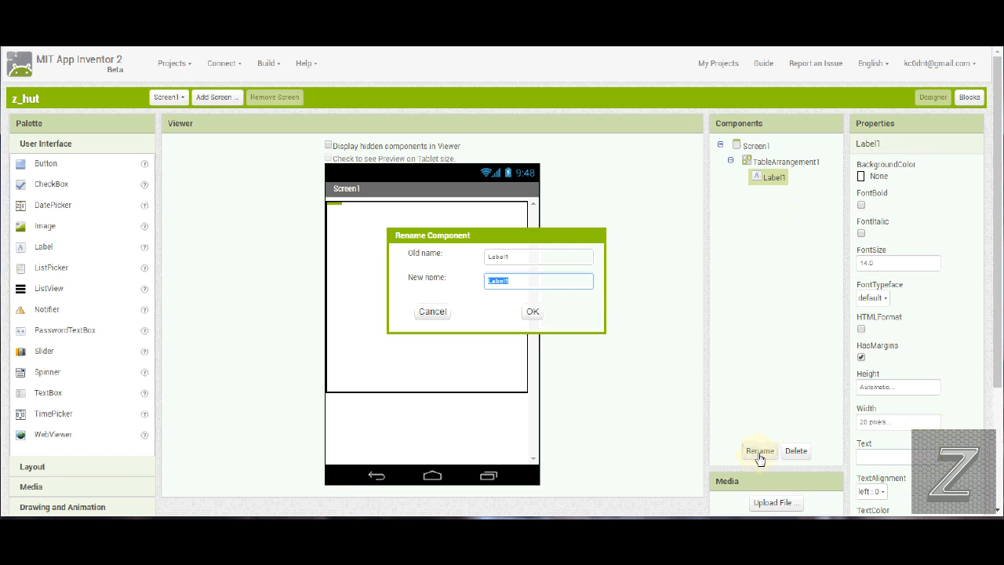
pyautogui.write('sl')
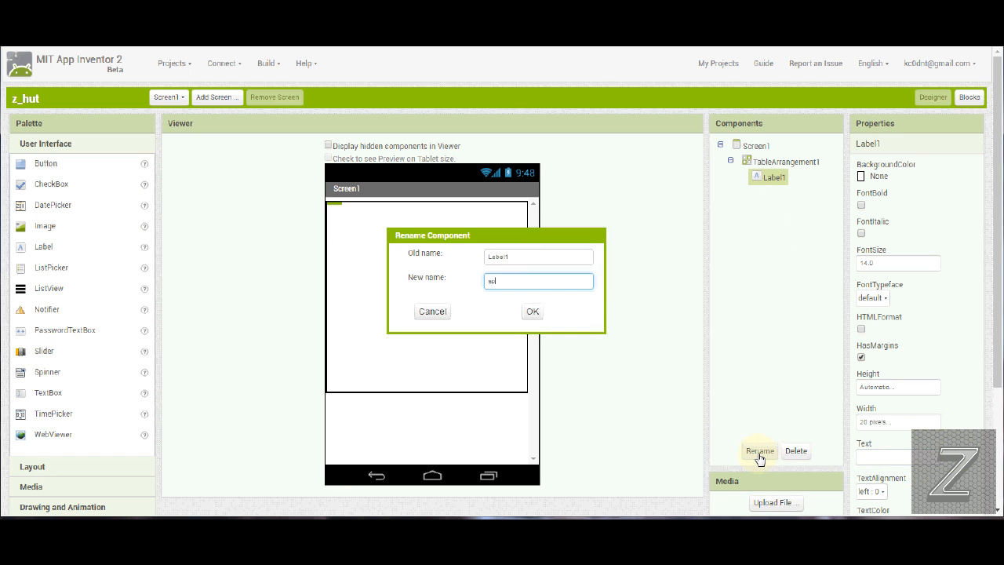
pyautogui.write('1')
pyautogui.press('Return')
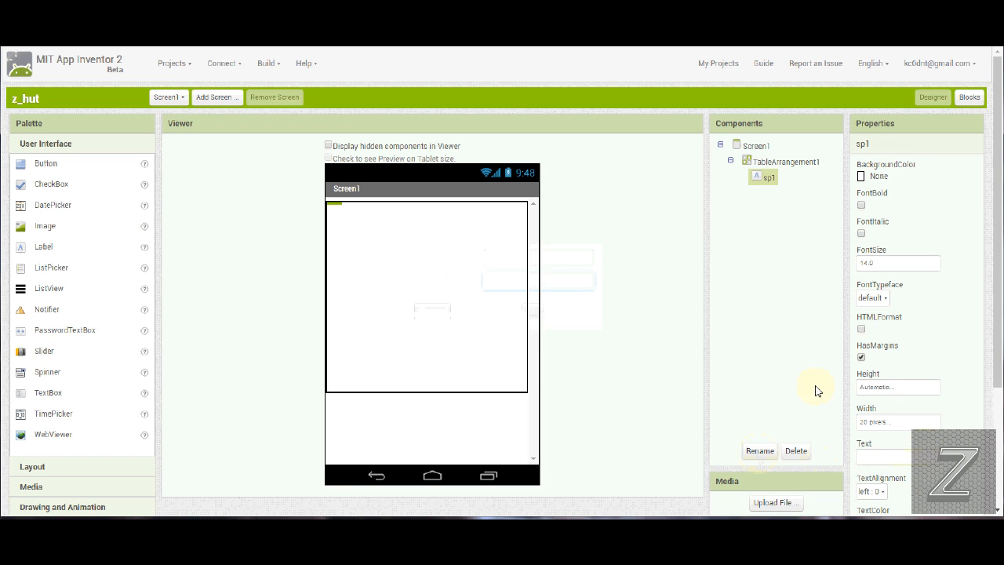
# - Add a button in the second cell of the table's first row and a 25-pixel-wide label in the third cell
pyautogui.moveTo(43, 162); pyautogui.dragTo(368, 213)
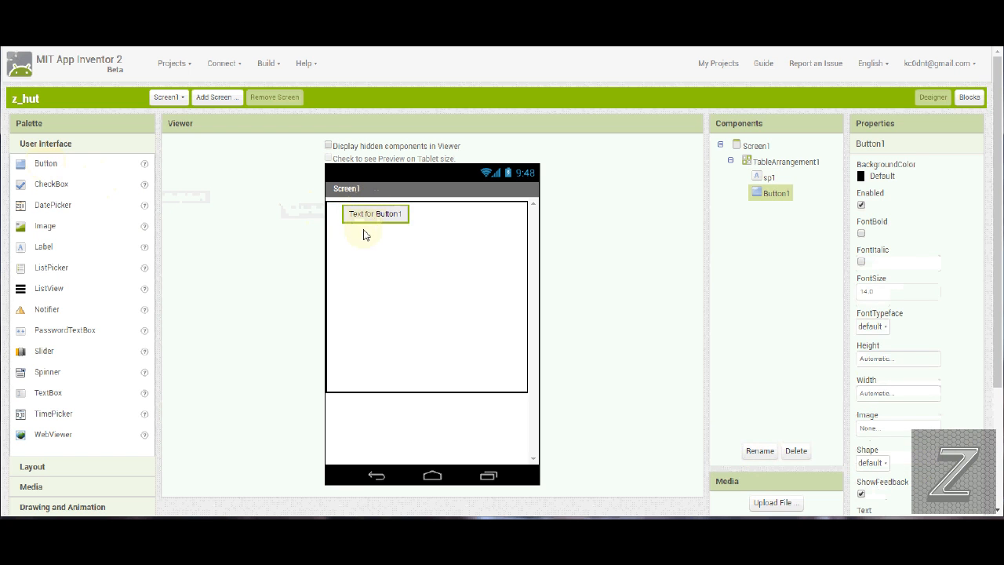
pyautogui.moveTo(45, 251); pyautogui.dragTo(438, 220)
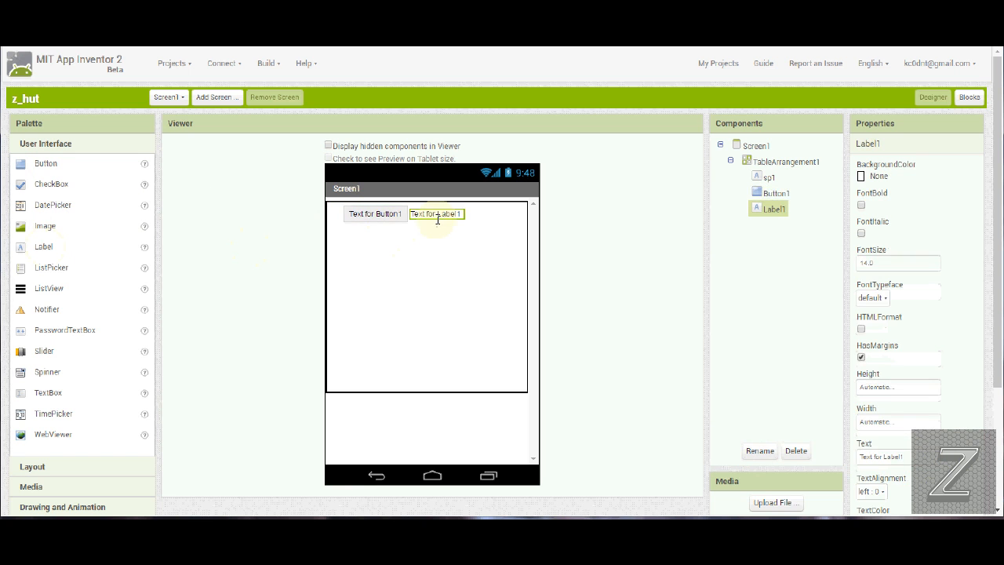
pyautogui.click(886, 423)
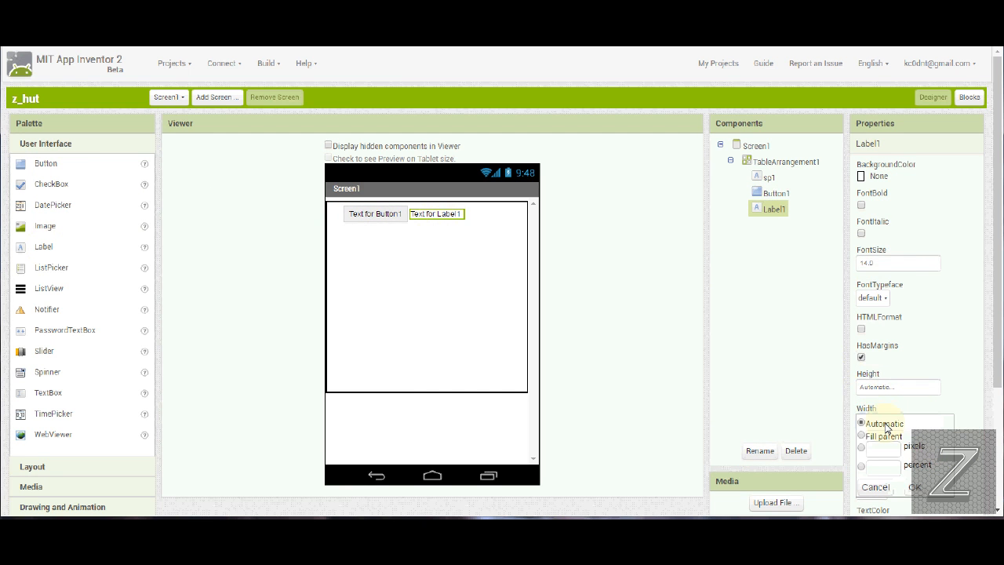
pyautogui.click(891, 450)
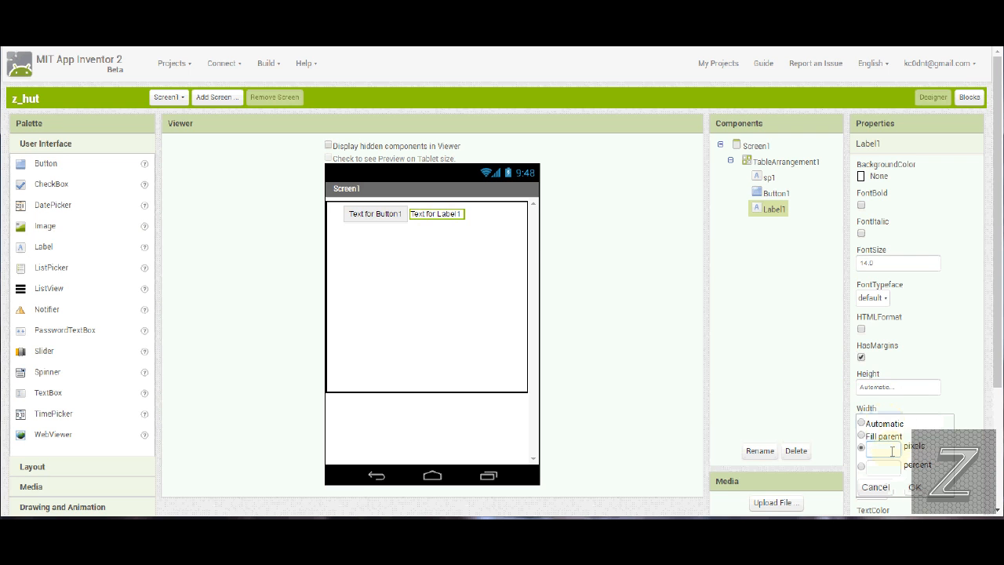
pyautogui.write('25')
pyautogui.click(915, 487)
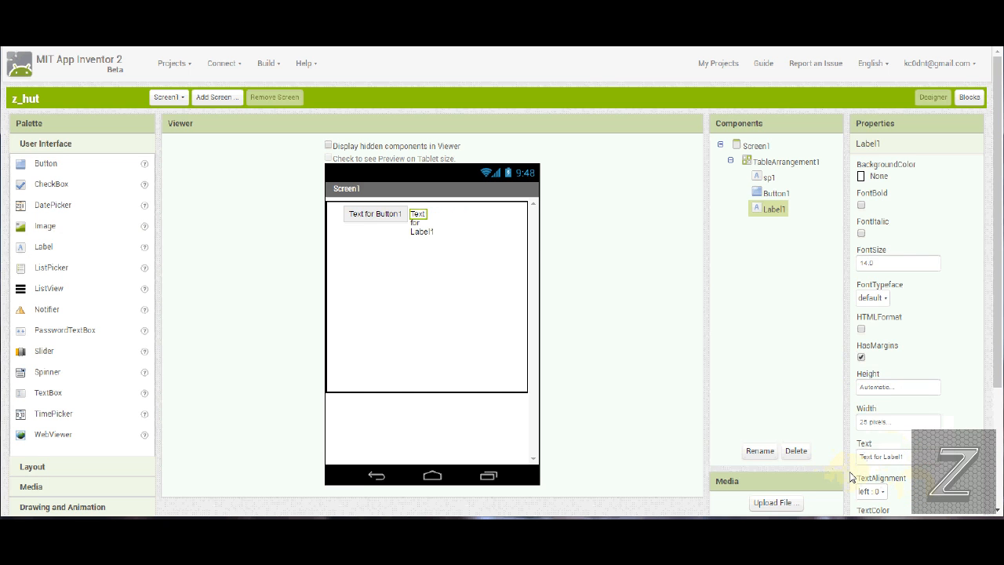
# - Clear the text of the label after the first button and rename it as sp2
pyautogui.moveTo(907, 458); pyautogui.dragTo(847, 462)
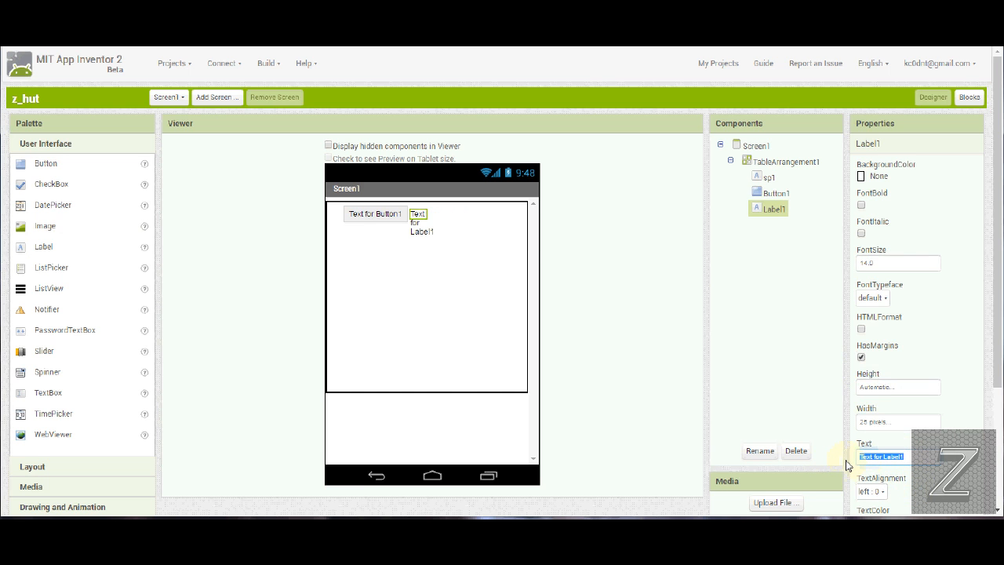
pyautogui.press('BackSpace')
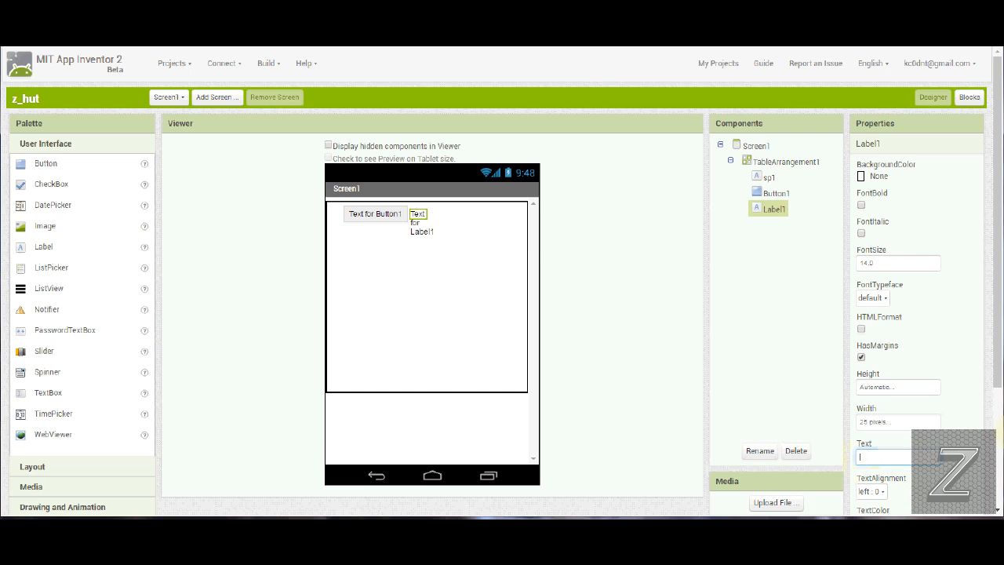
pyautogui.press('Return')
pyautogui.click(755, 453)
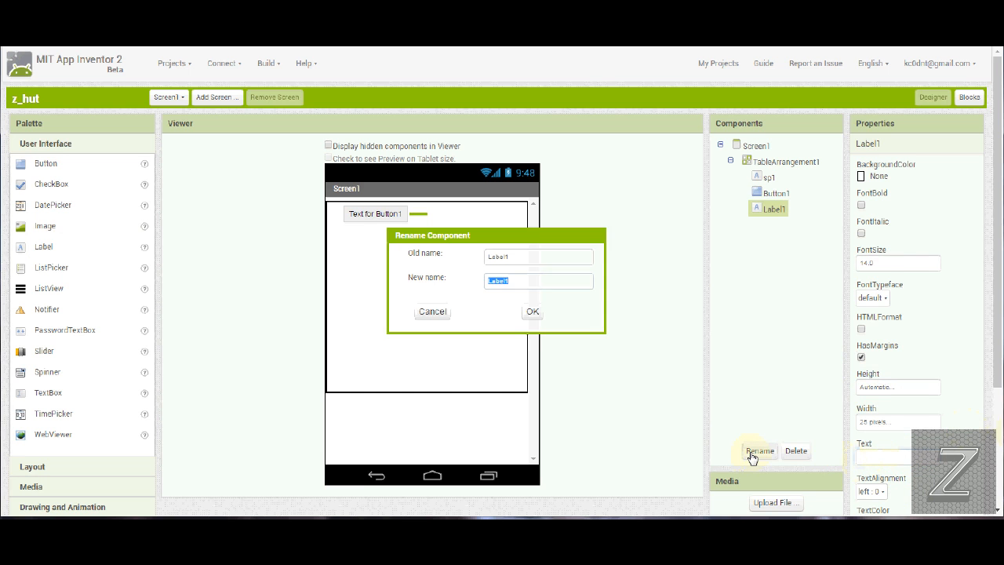
pyautogui.write('sd')
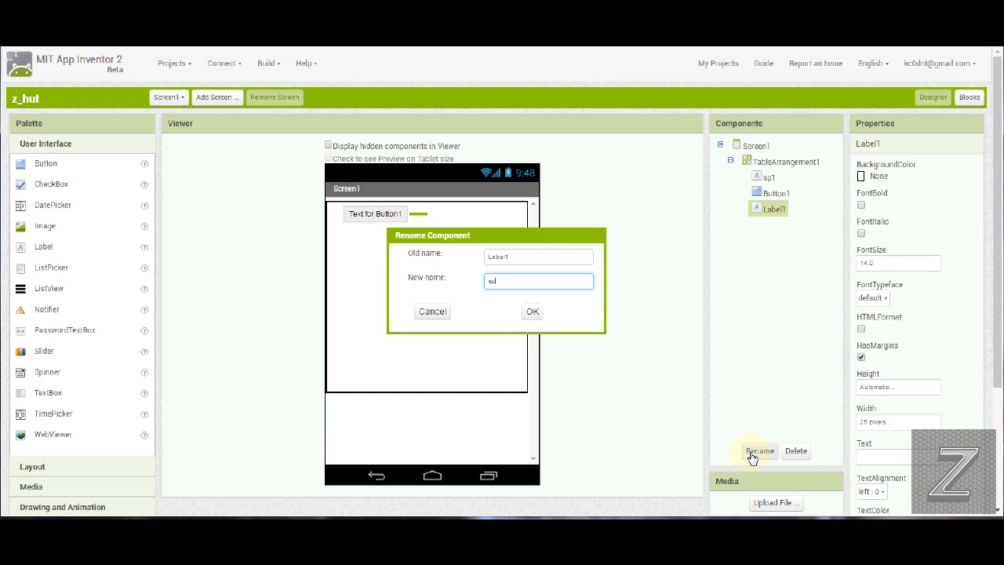
pyautogui.press('Return')
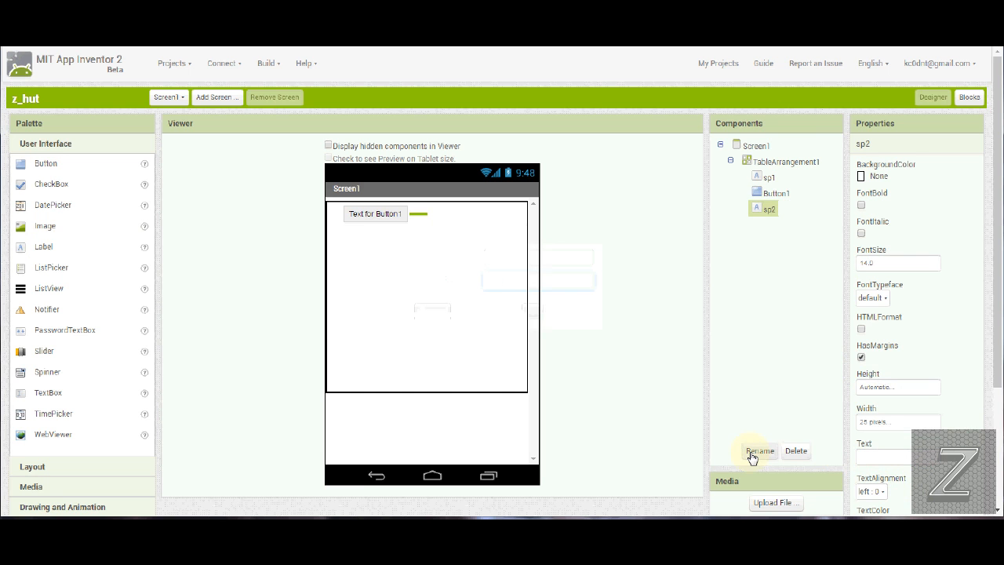
# - Add a second button to the table's first row and place it in the fourth cell, directly after sp2
pyautogui.moveTo(41, 167); pyautogui.dragTo(473, 219)
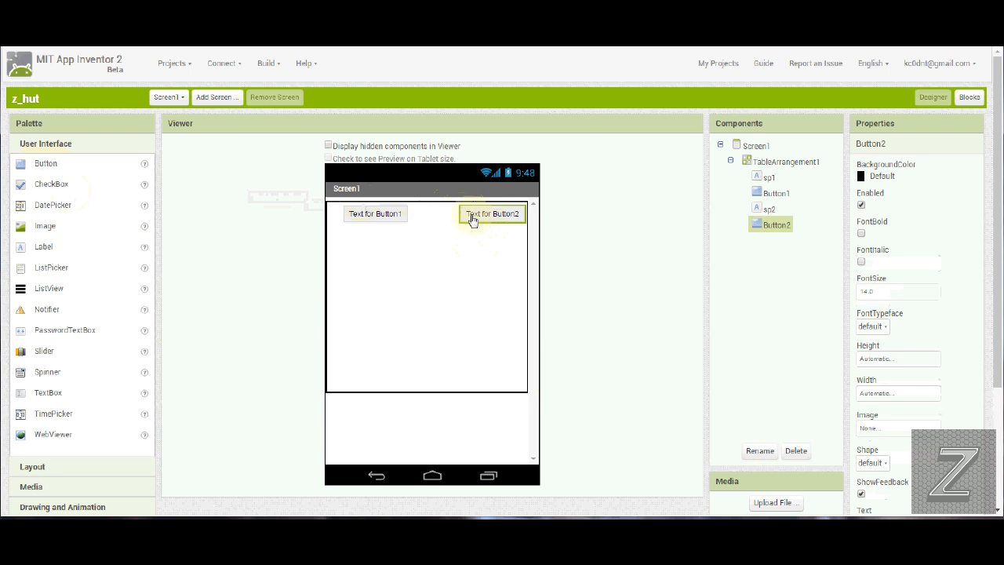
pyautogui.moveTo(473, 219); pyautogui.dragTo(445, 221)
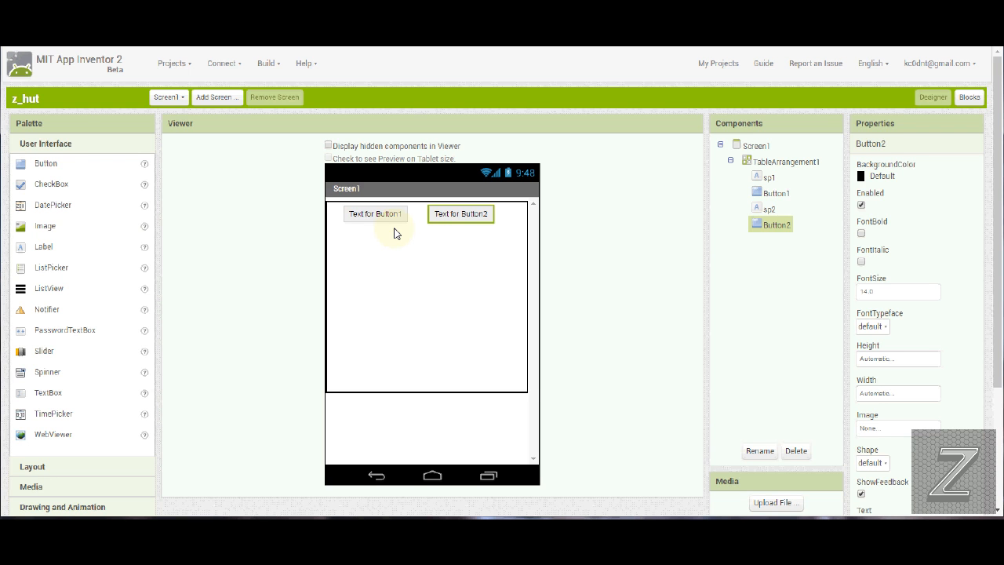
pyautogui.click(334, 217)
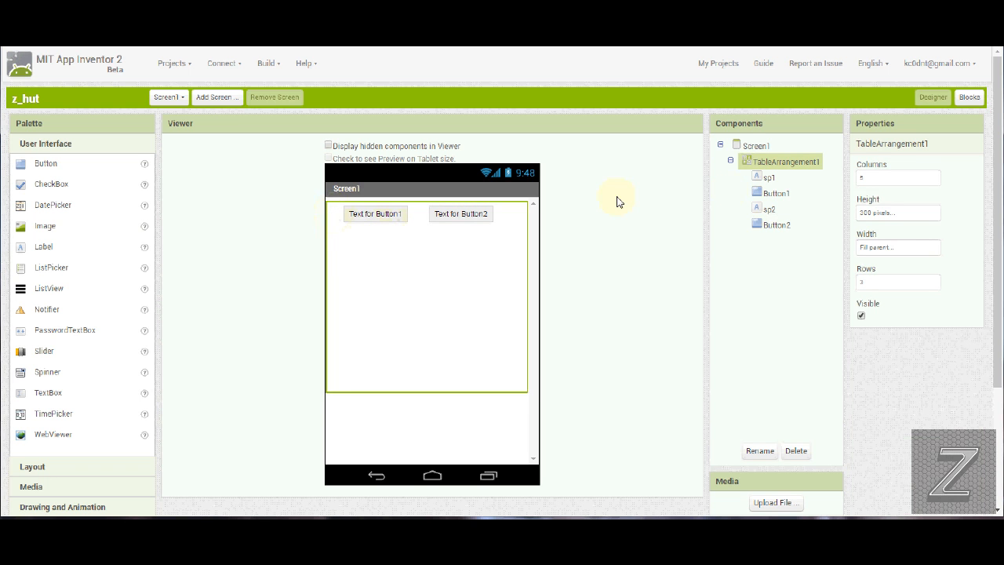
# - Set the width of the spacer label sp1 to 30 pixels
pyautogui.click(758, 179)
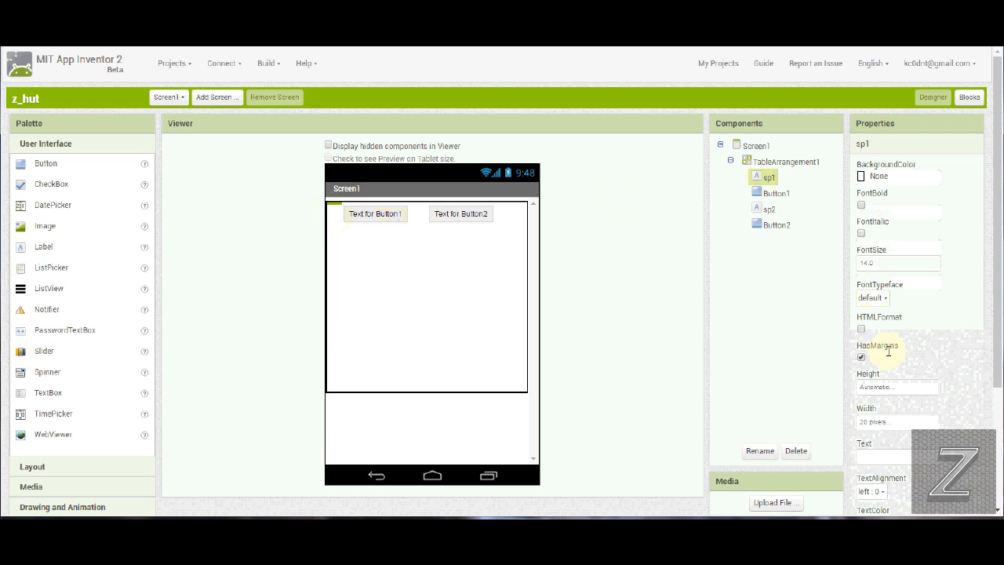
pyautogui.click(884, 425)
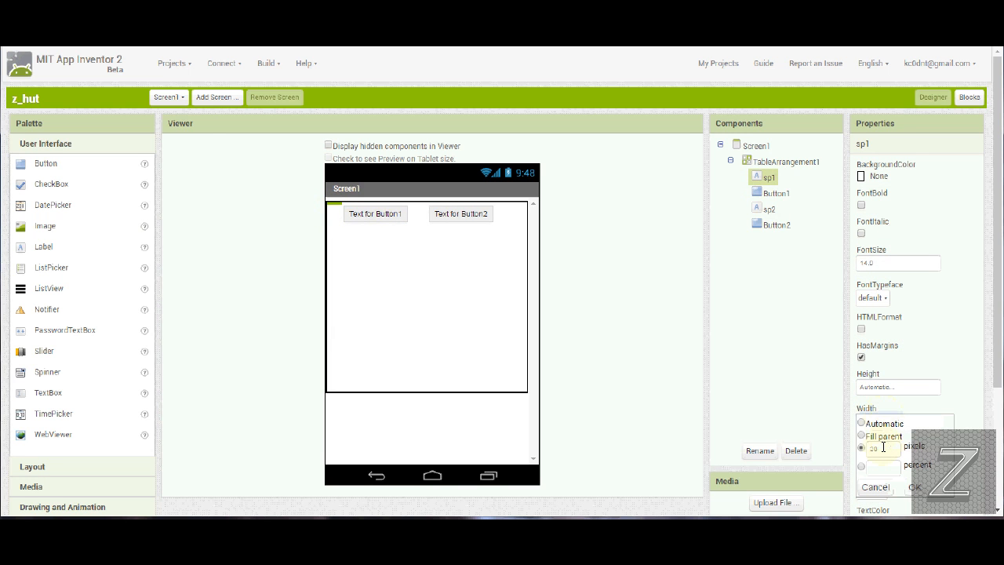
pyautogui.doubleClick(876, 448)
pyautogui.write('30')
pyautogui.click(915, 488)
pyautogui.click(457, 312)
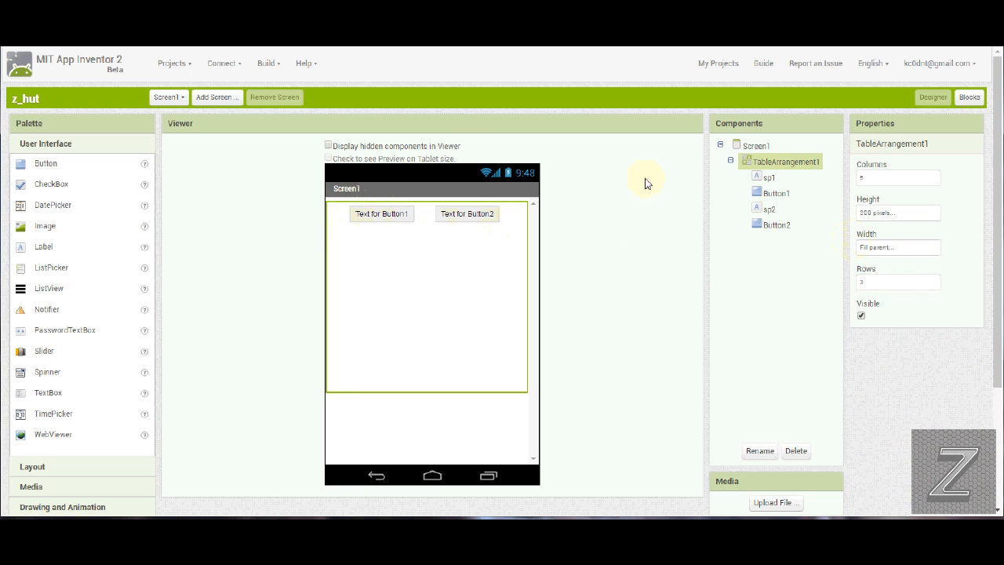
# - Set the width of the spacer label sp1 to 32 pixels
pyautogui.click(769, 178)
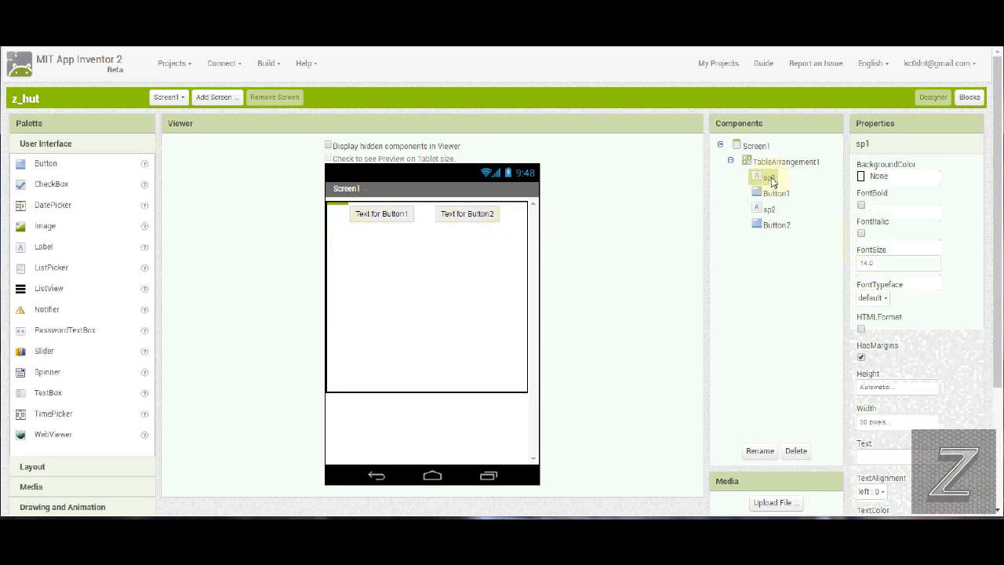
pyautogui.click(883, 421)
pyautogui.doubleClick(872, 449)
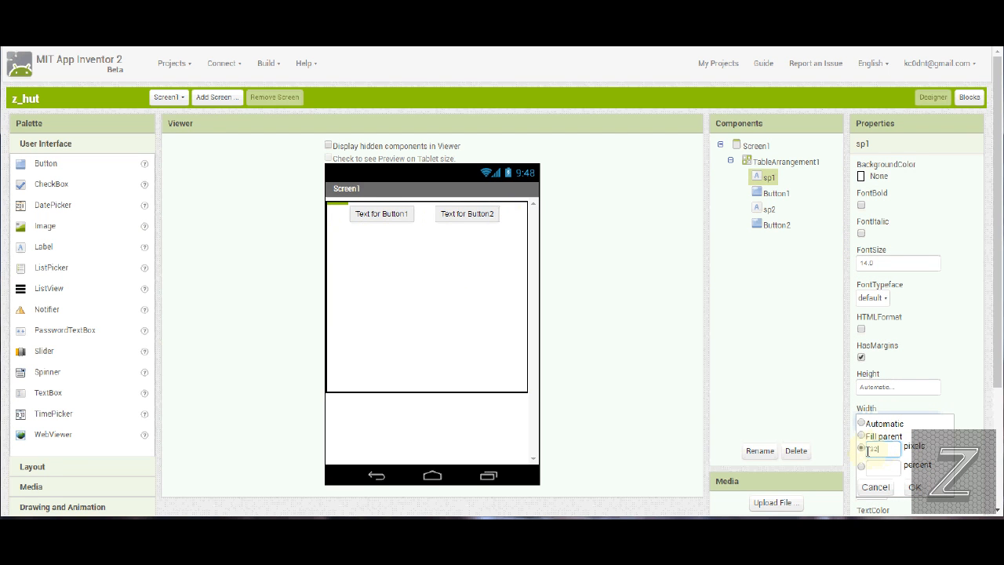
pyautogui.click(913, 487)
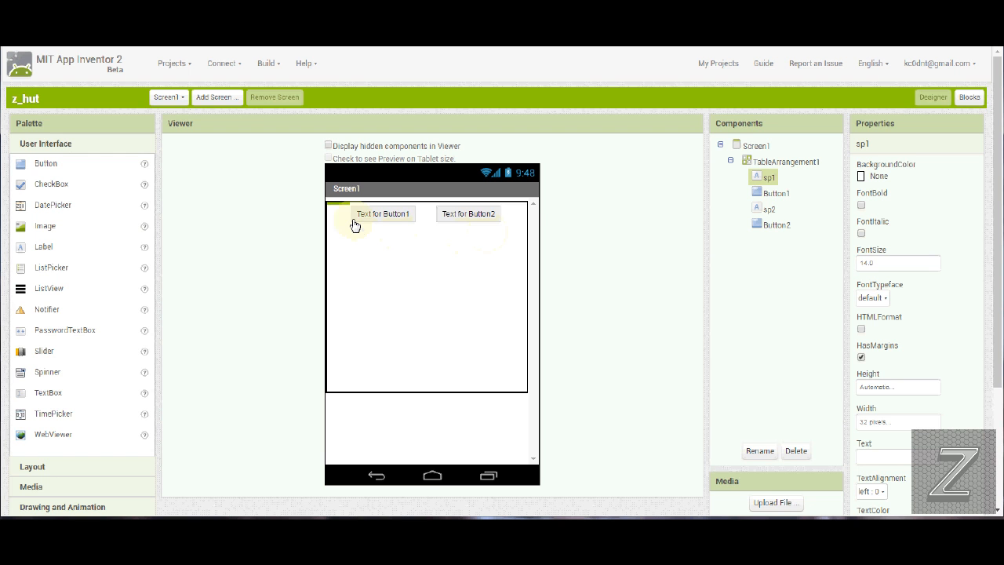
pyautogui.click(512, 220)
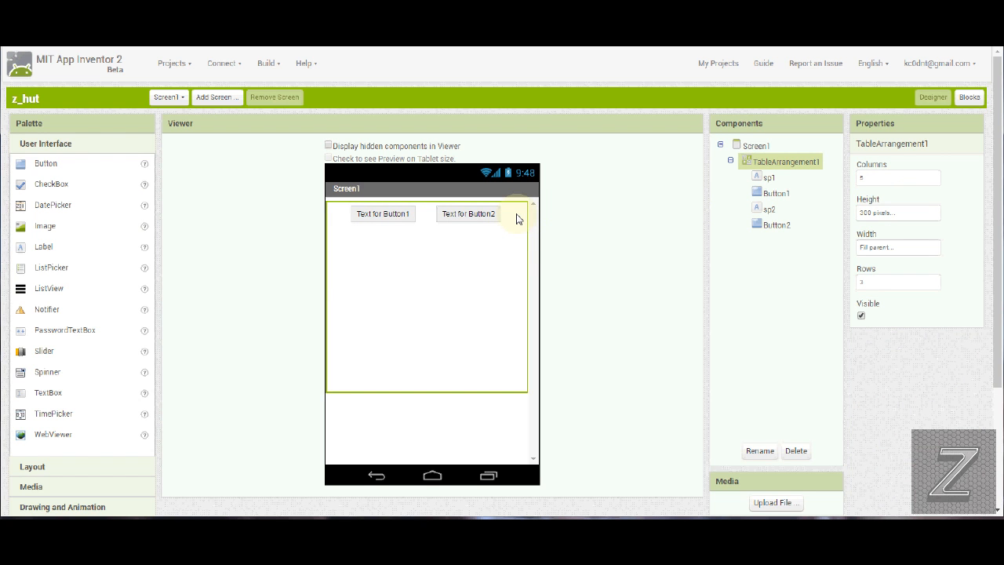
pyautogui.click(863, 179)
pyautogui.press('BackSpace')
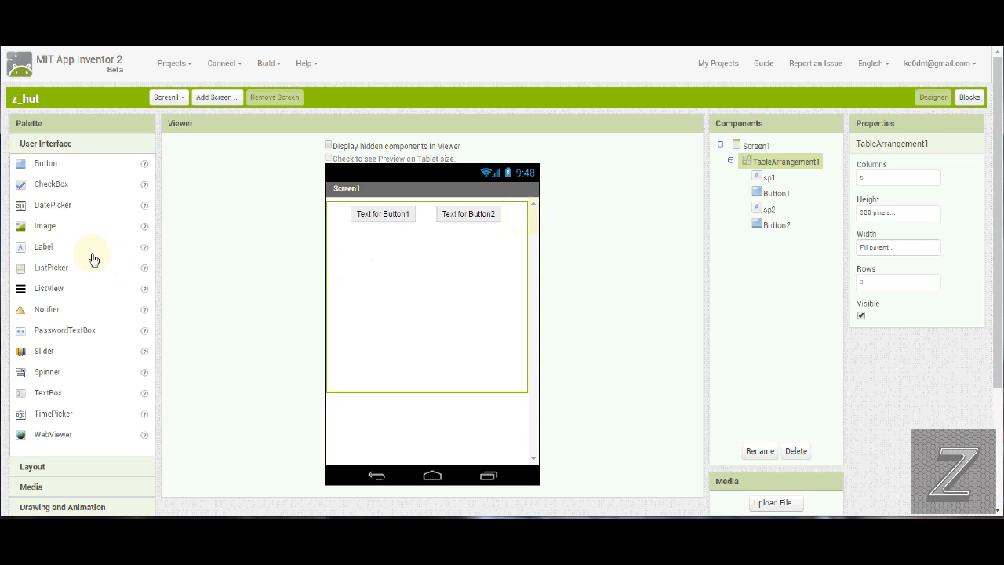
# - Add a label in the table's second row directly beneath sp2 and set its width to 25 pixels
pyautogui.moveTo(45, 250); pyautogui.dragTo(435, 246)
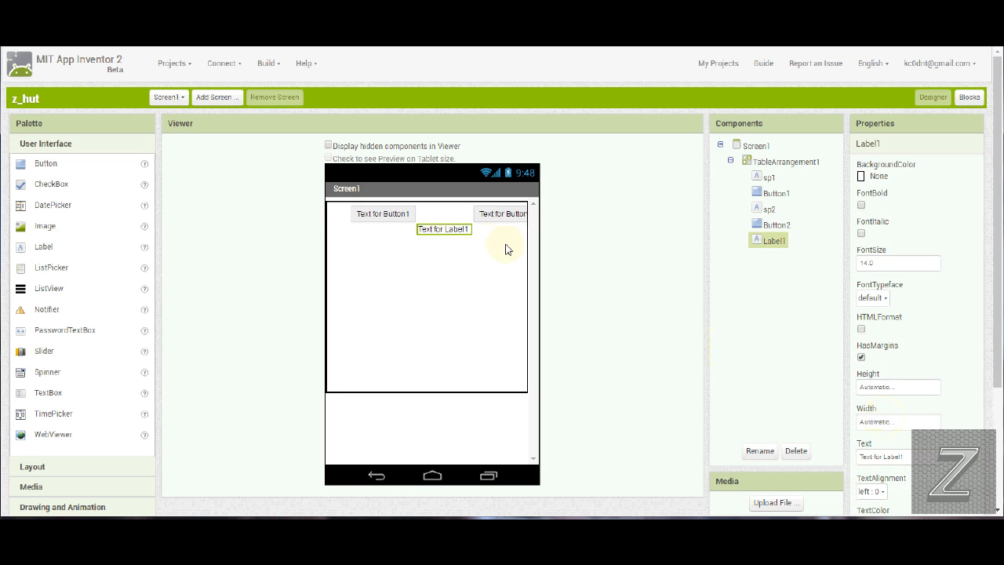
pyautogui.click(446, 218)
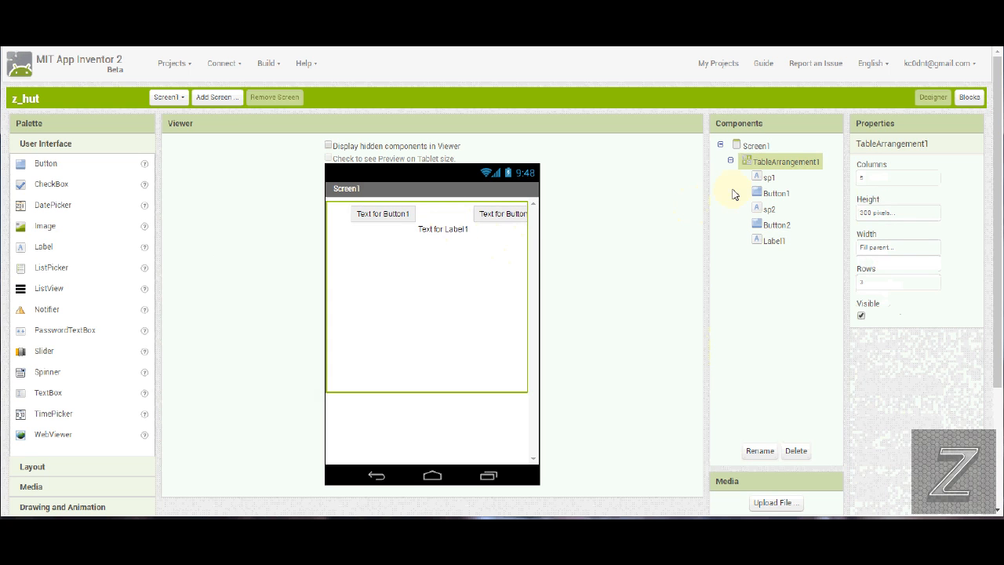
pyautogui.click(769, 210)
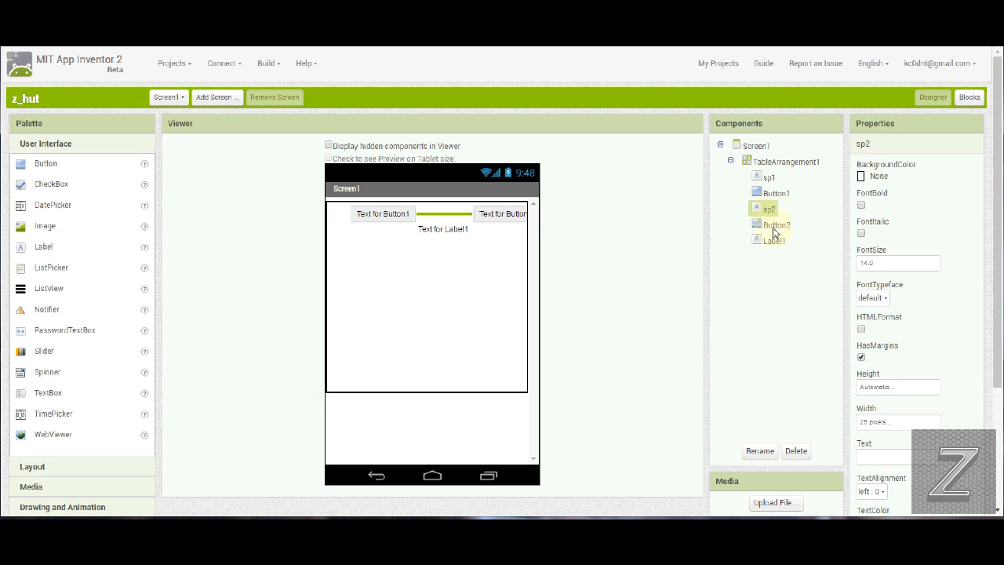
pyautogui.click(775, 243)
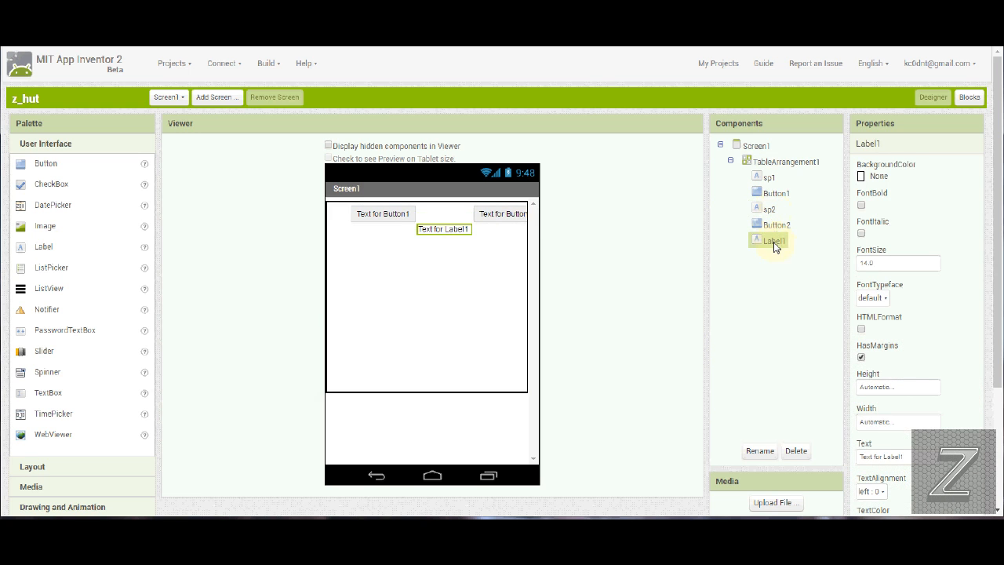
pyautogui.click(895, 424)
pyautogui.click(886, 452)
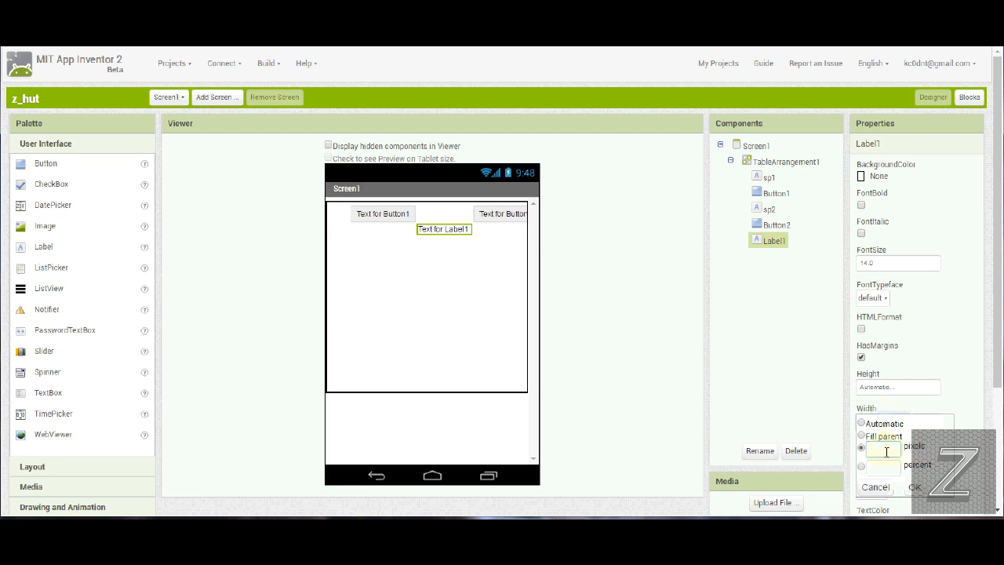
pyautogui.write('25')
pyautogui.click(915, 487)
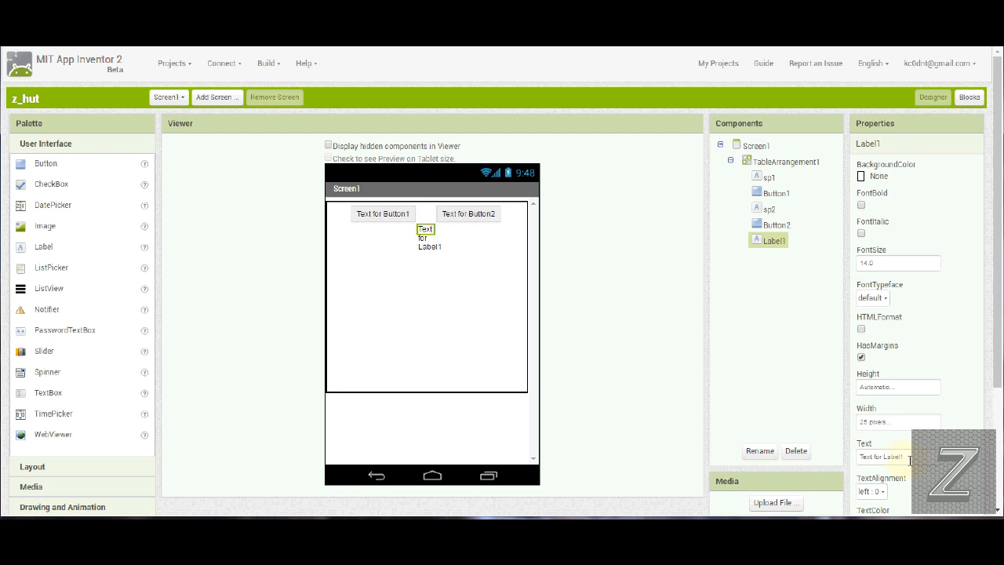
# - Clear the text of the label beneath sp2 and set its height to 25 pixels
pyautogui.moveTo(909, 456); pyautogui.dragTo(849, 456)
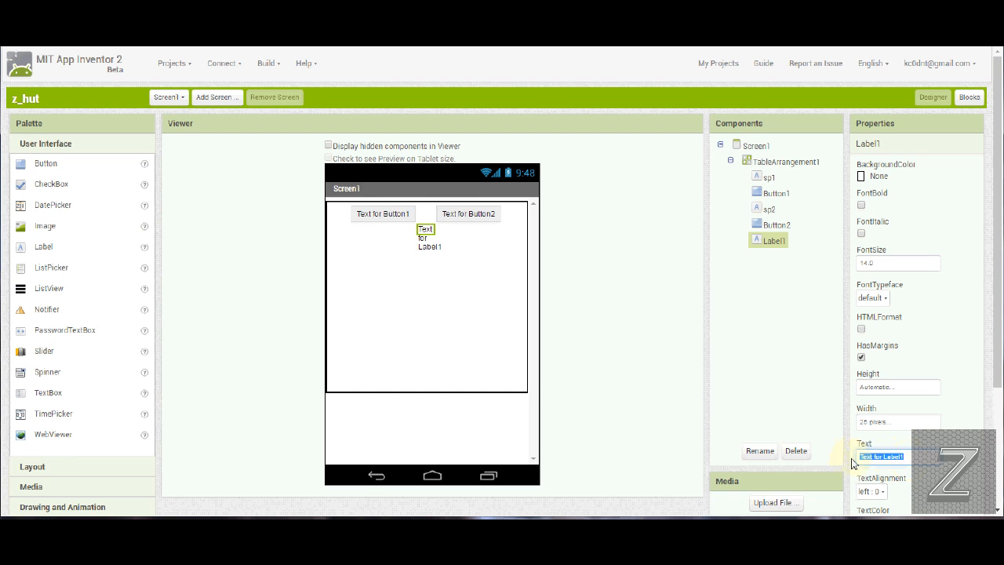
pyautogui.press('BackSpace')
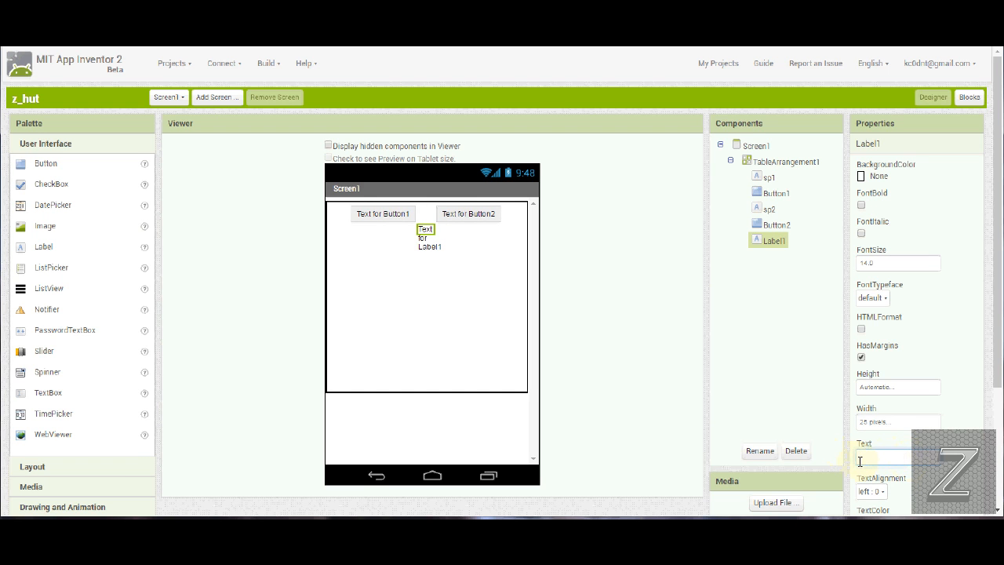
pyautogui.click(967, 457)
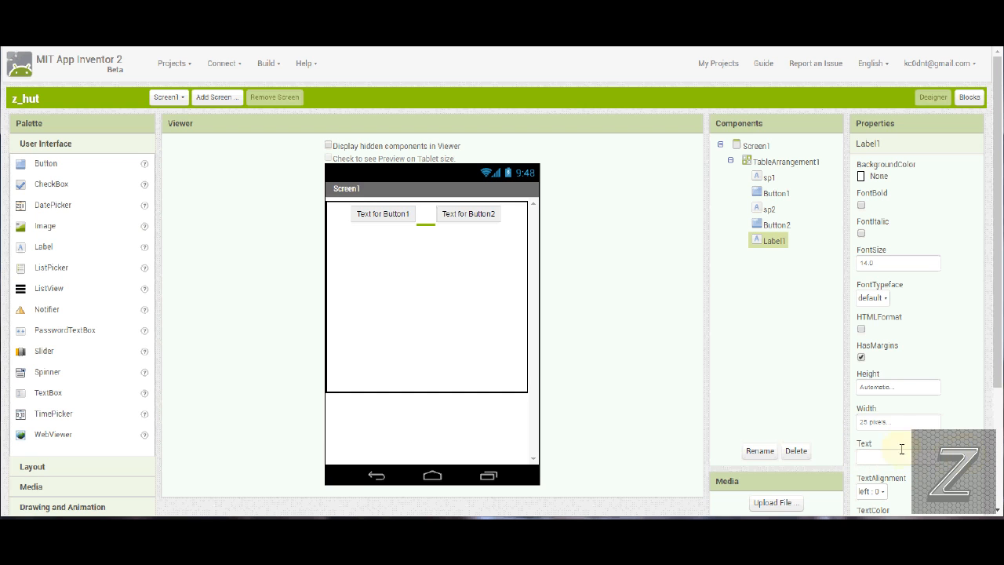
pyautogui.click(884, 388)
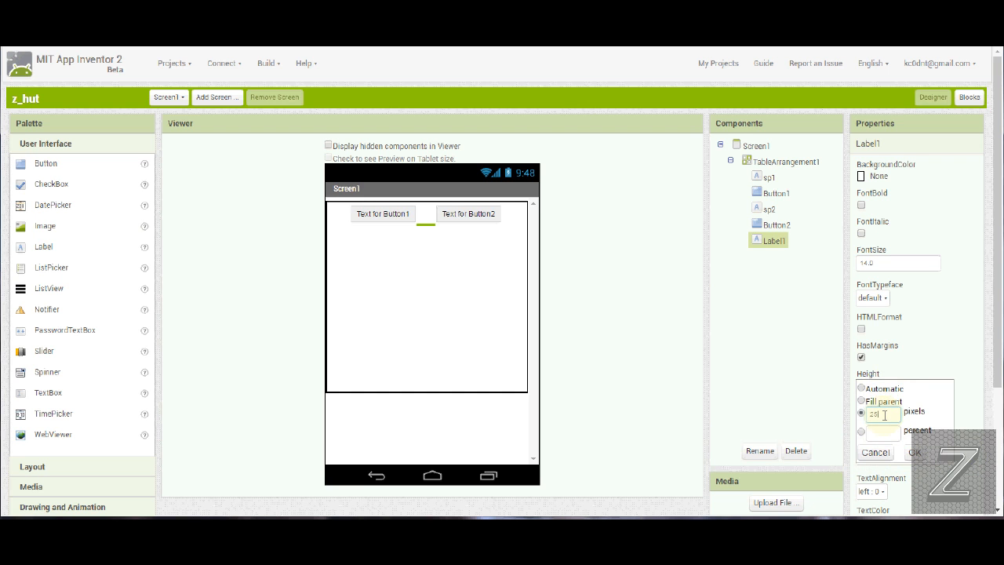
pyautogui.click(915, 452)
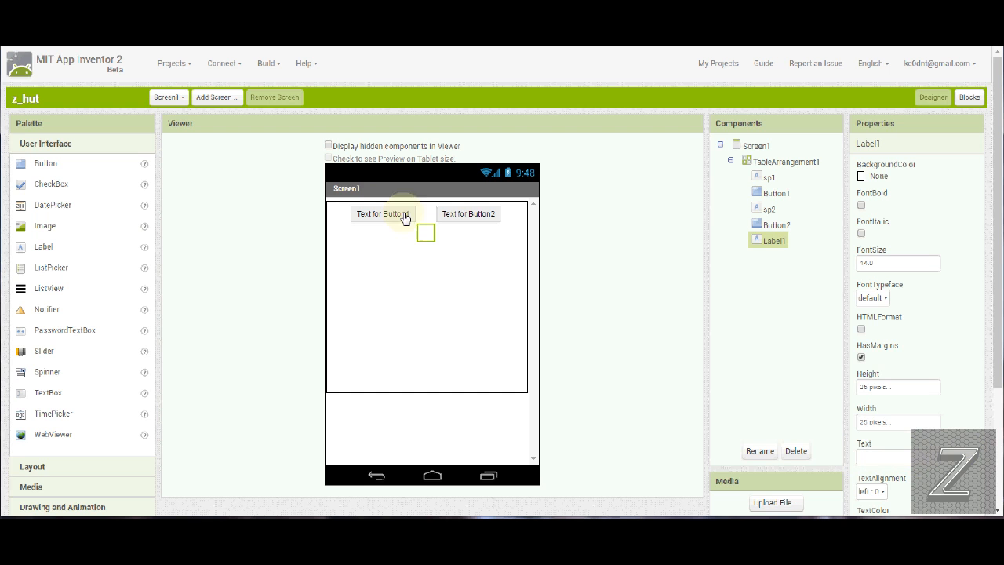
# - Try placing another label in the lower part of the table arrangement, below the second-row spacer
pyautogui.moveTo(51, 251)
pyautogui.mouseDown()
pyautogui.moveTo(381, 272)
pyautogui.moveTo(428, 238)
pyautogui.moveTo(417, 281)
pyautogui.moveTo(353, 357)
pyautogui.moveTo(373, 400)
pyautogui.moveTo(369, 266)
pyautogui.moveTo(377, 274)
pyautogui.mouseUp()
pyautogui.moveTo(426, 231)
pyautogui.mouseDown()
pyautogui.moveTo(427, 217)
pyautogui.moveTo(428, 304)
pyautogui.moveTo(426, 232)
pyautogui.mouseUp()
pyautogui.click(768, 165)
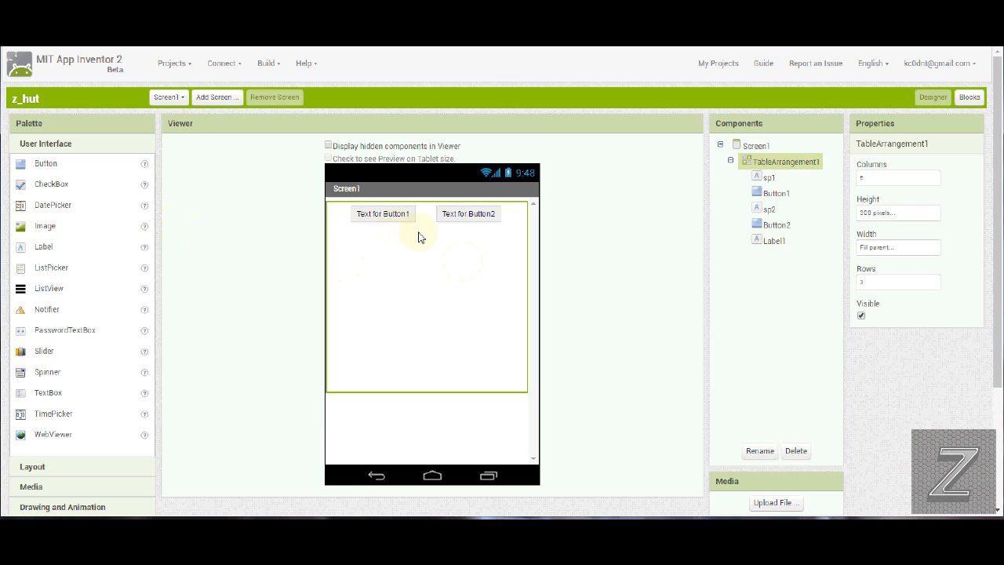
pyautogui.moveTo(40, 248); pyautogui.dragTo(361, 383)
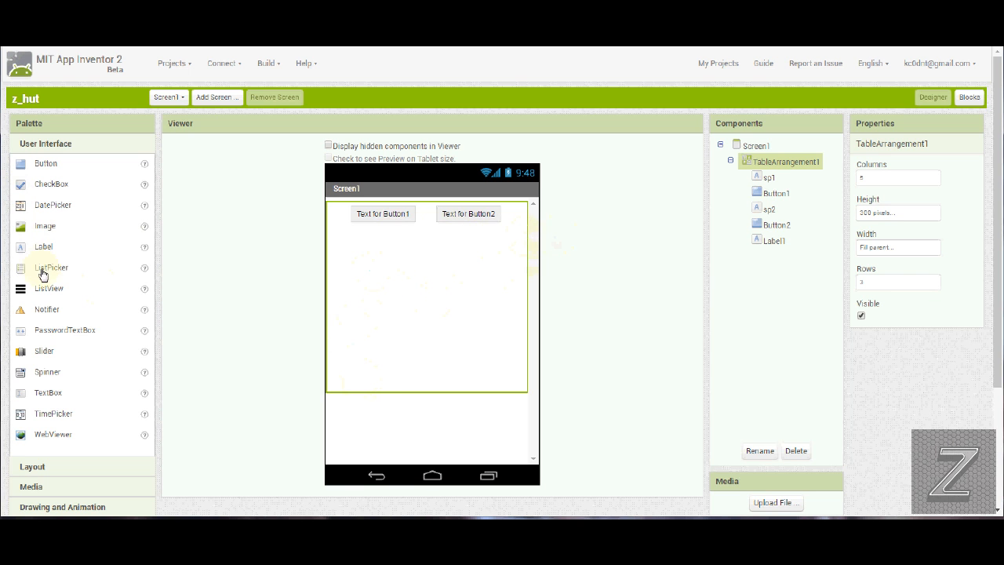
pyautogui.moveTo(45, 253); pyautogui.dragTo(444, 380)
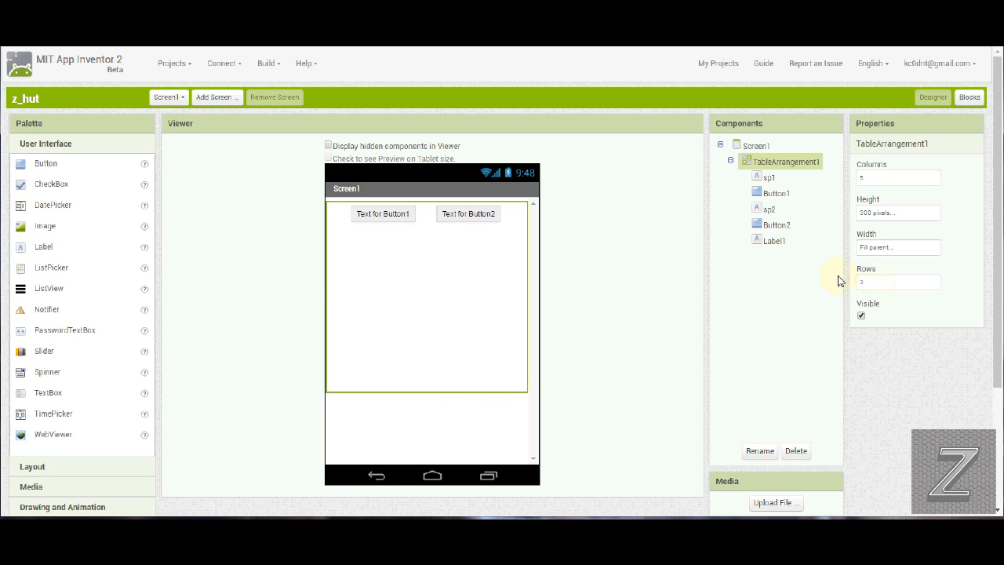
# - Add two labels to the table's second row, one beneath Button2 and one in the last column, and try placing another below them
pyautogui.click(426, 235)
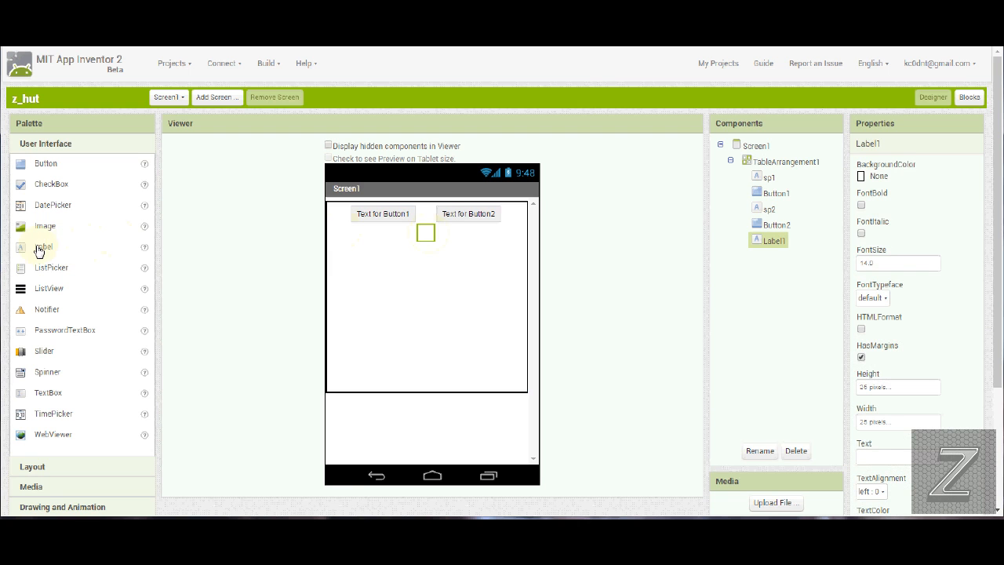
pyautogui.moveTo(39, 250); pyautogui.dragTo(470, 235)
pyautogui.moveTo(45, 251); pyautogui.dragTo(514, 231)
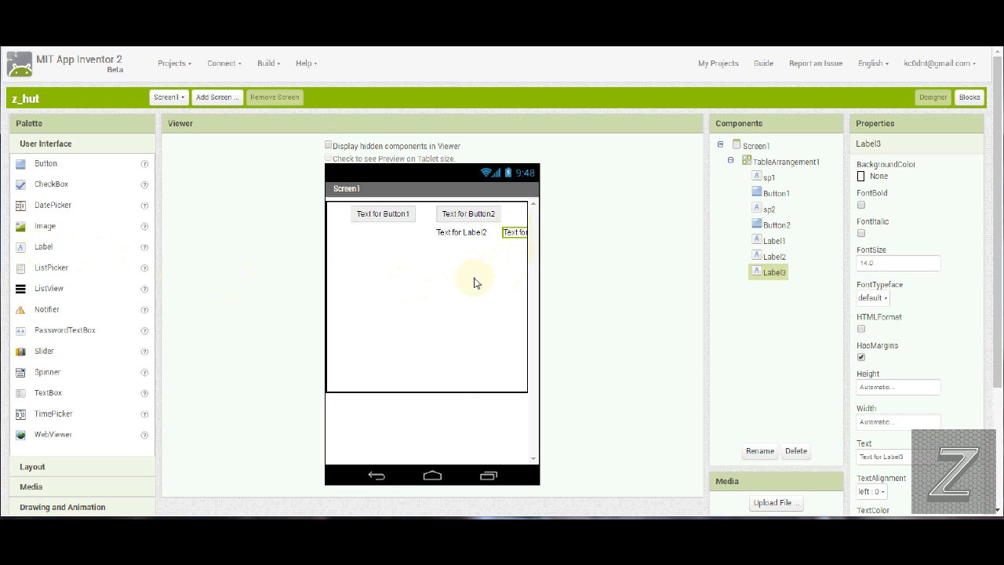
pyautogui.moveTo(39, 249); pyautogui.dragTo(477, 291)
pyautogui.click(800, 162)
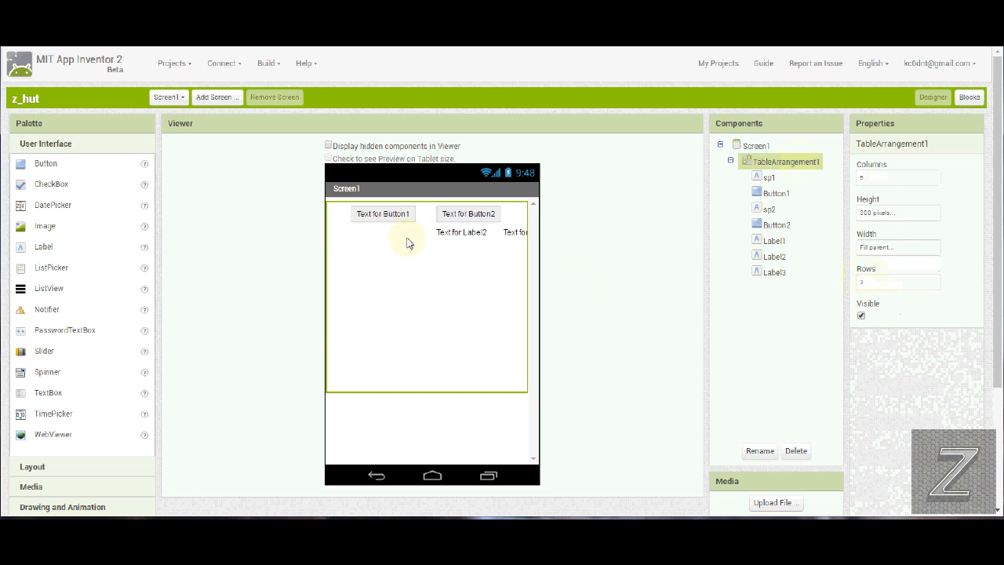
# - Move Label2 from beneath Button2 out of the table arrangement and back into its second row, in the column between the two buttons
pyautogui.moveTo(406, 216); pyautogui.dragTo(441, 256)
pyautogui.moveTo(436, 268); pyautogui.dragTo(419, 408)
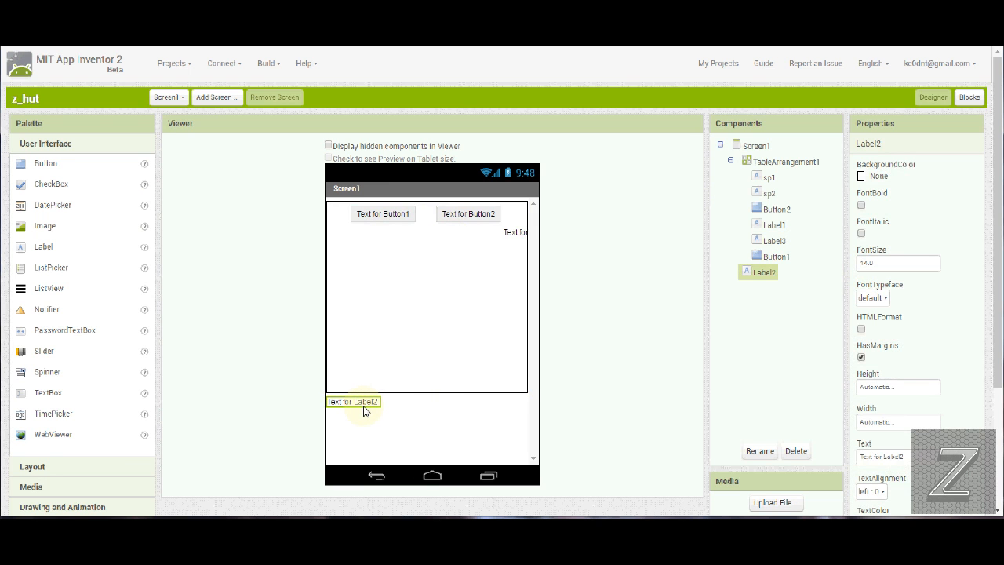
pyautogui.moveTo(365, 405); pyautogui.dragTo(408, 321)
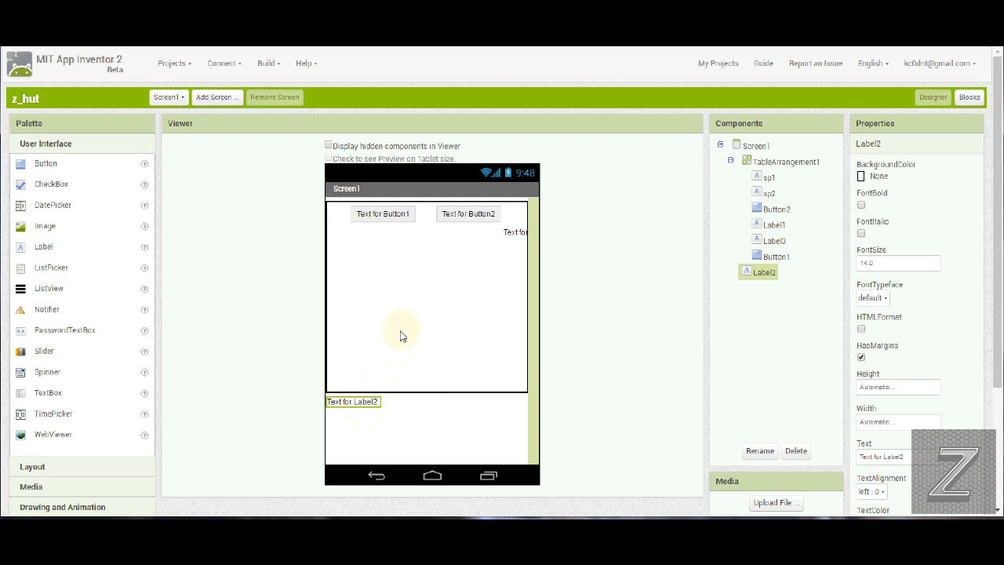
pyautogui.moveTo(363, 403); pyautogui.dragTo(435, 233)
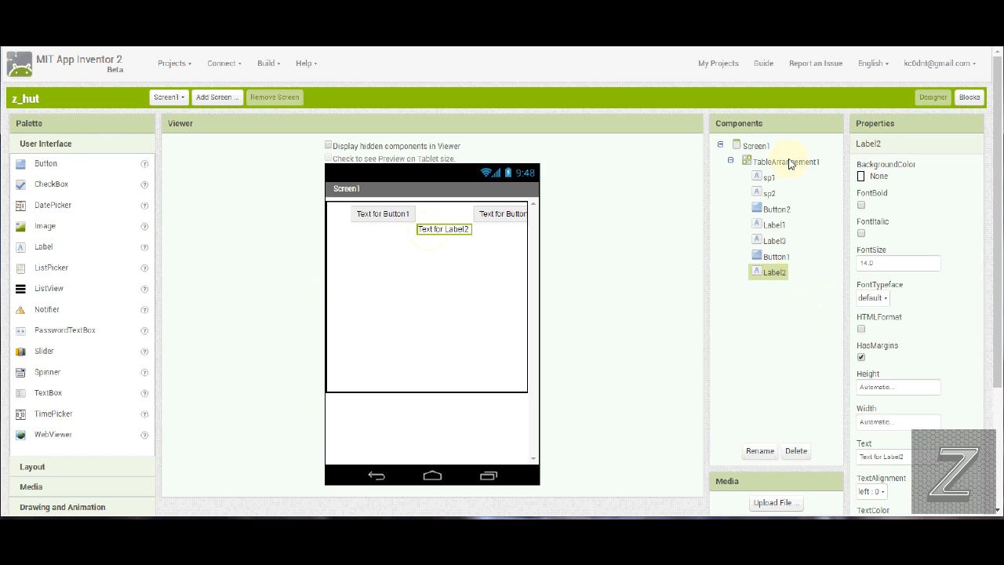
# - Select the table arrangement and review its column and row settings against the label positions
pyautogui.click(791, 163)
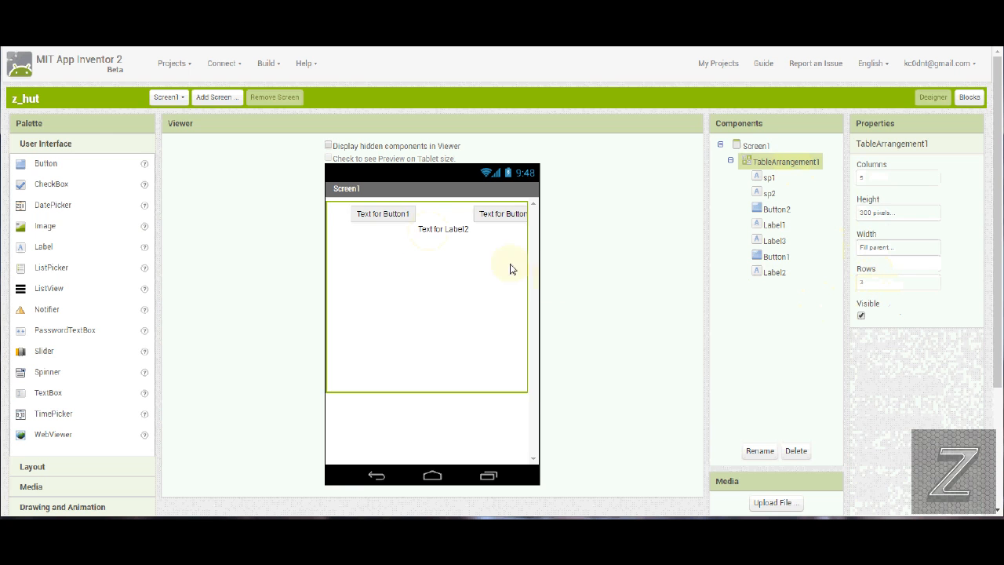
pyautogui.moveTo(455, 229); pyautogui.dragTo(400, 271)
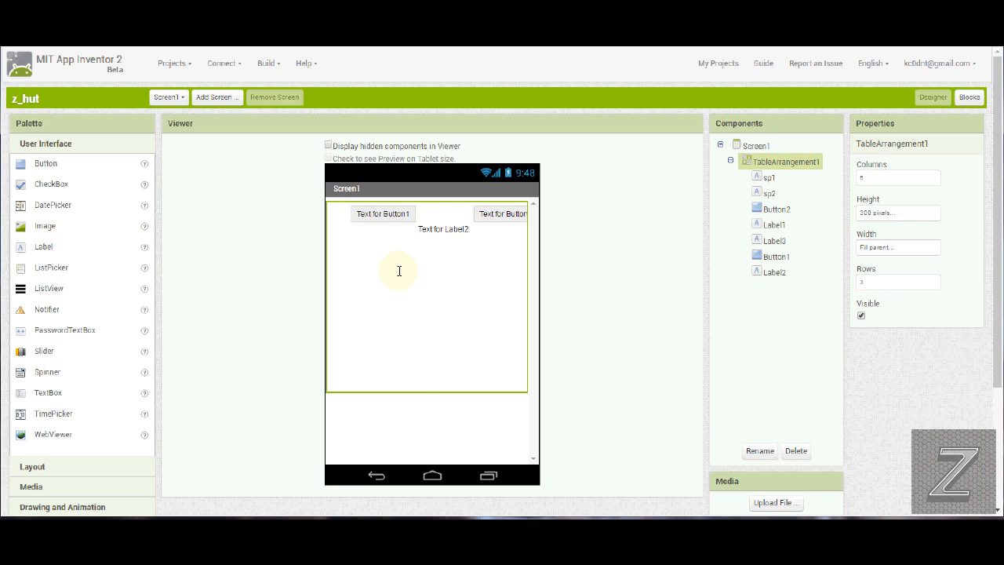
pyautogui.moveTo(431, 229); pyautogui.dragTo(499, 235)
# - Add a HorizontalArrangement below the table arrangement and read the help description of HorizontalScrollArrangement
pyautogui.click(34, 486)
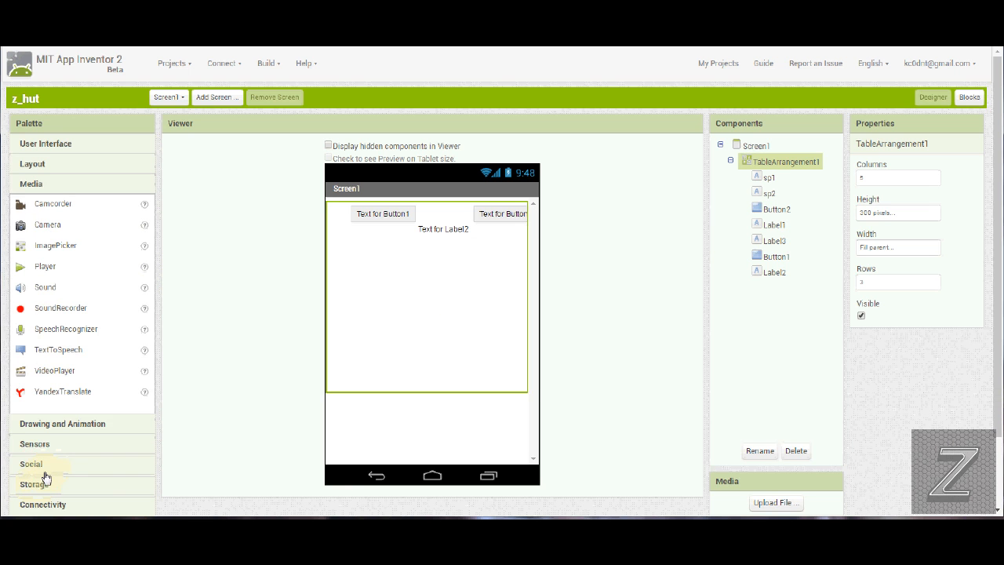
pyautogui.click(35, 165)
pyautogui.moveTo(57, 190); pyautogui.dragTo(427, 428)
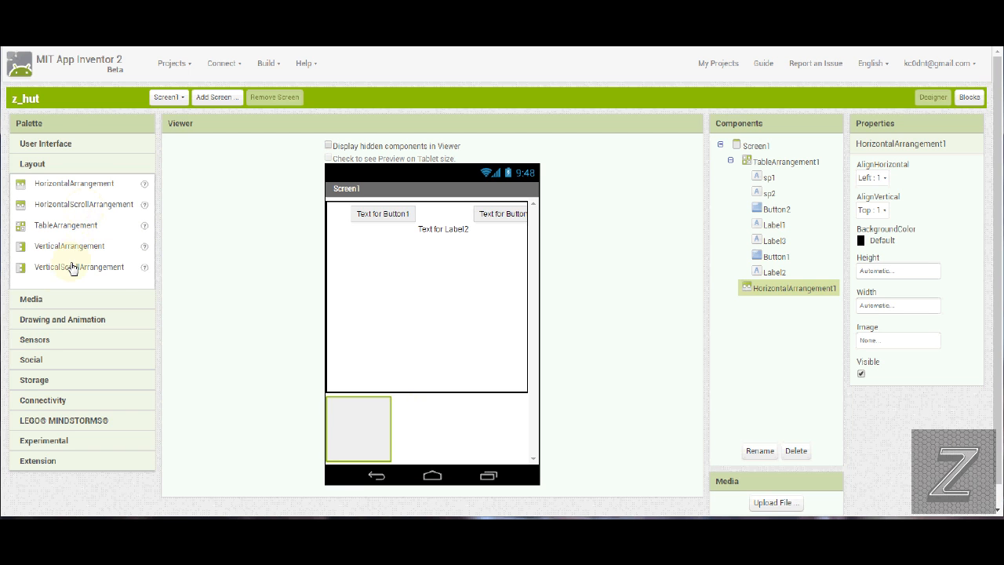
pyautogui.click(145, 207)
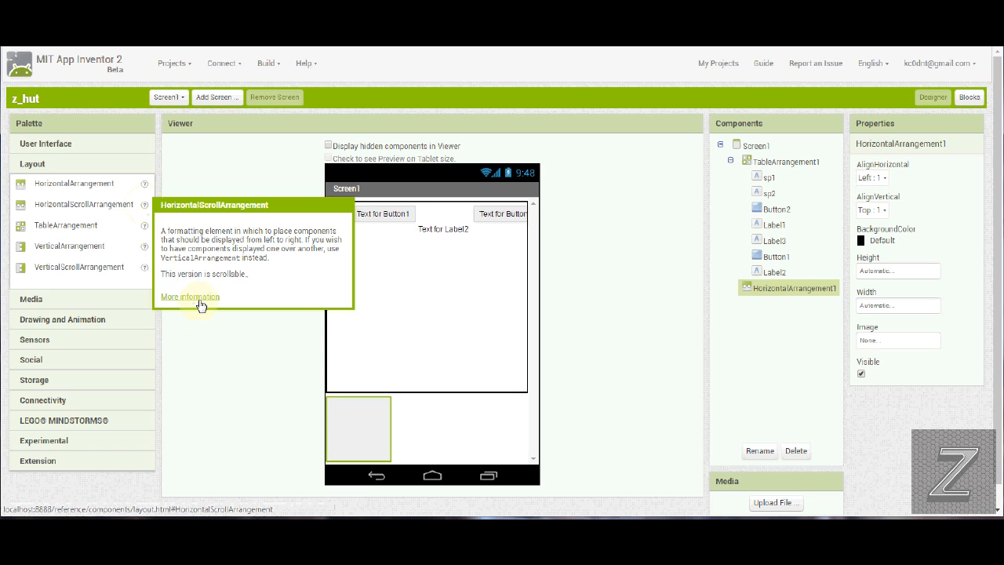
pyautogui.click(215, 175)
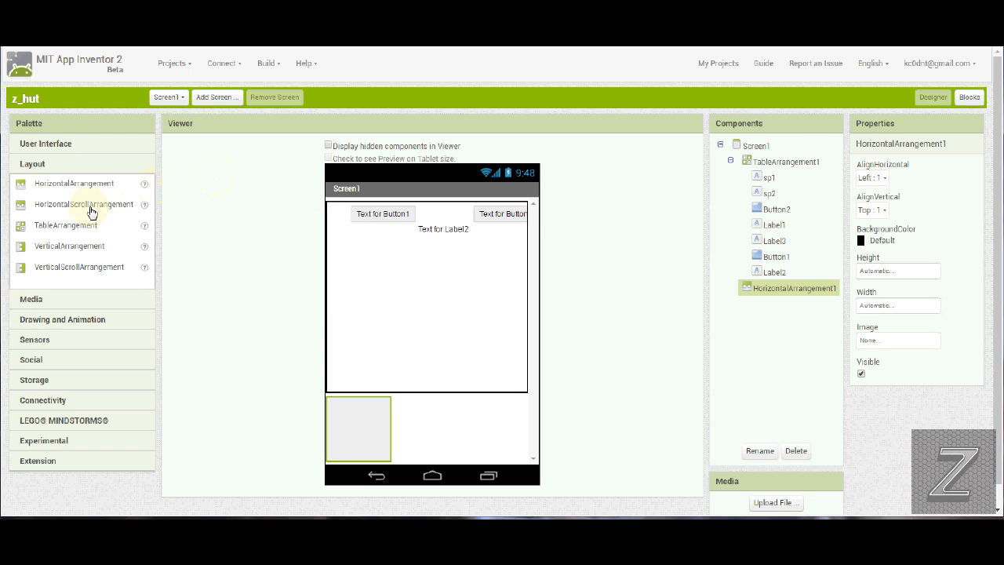